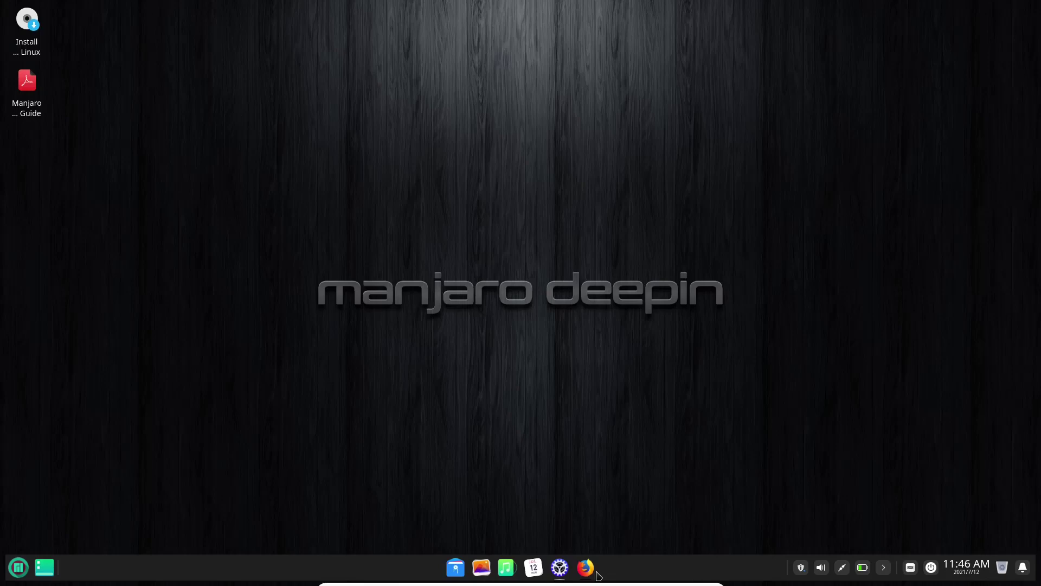
- Bring up the Manjaro downloads page in Firefox, minimize it, then open and close the settings
click(589, 569)
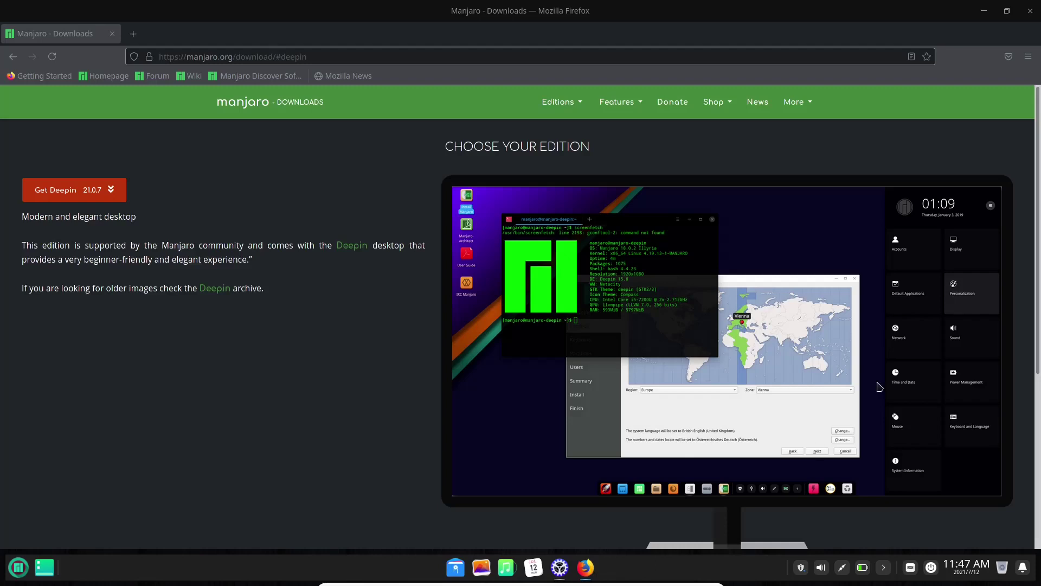
click(984, 11)
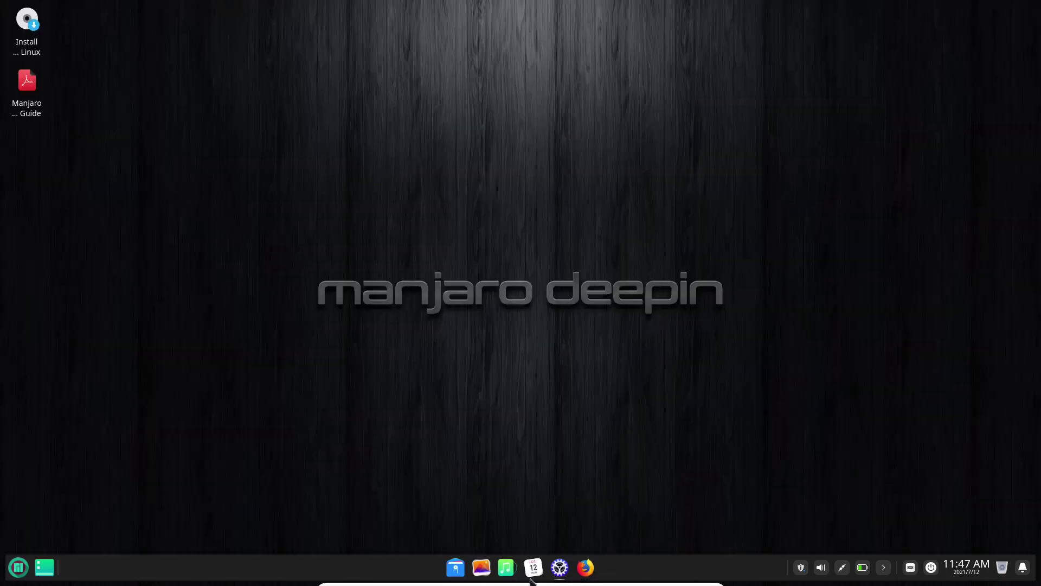
click(559, 568)
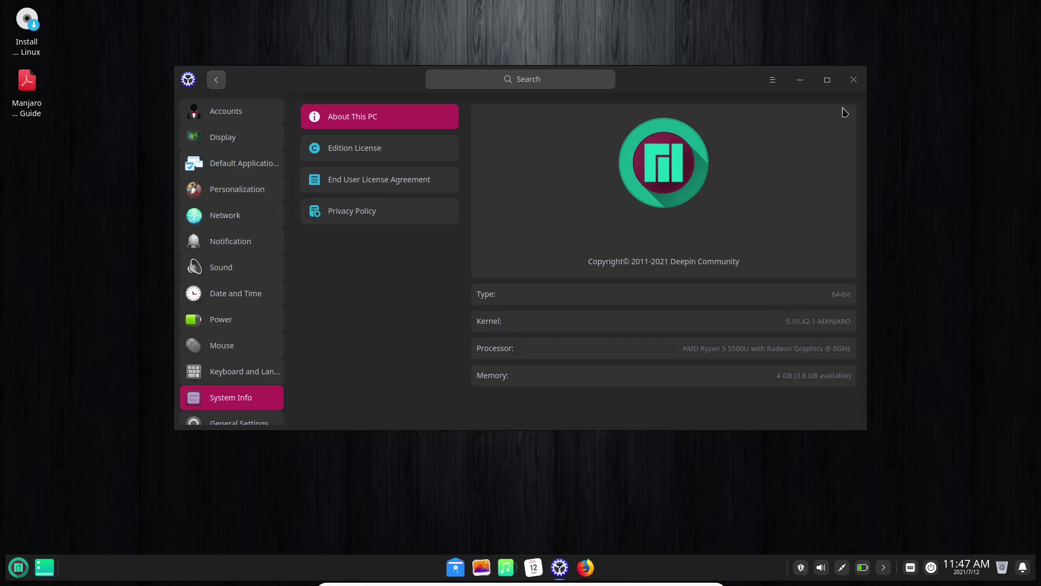
click(854, 81)
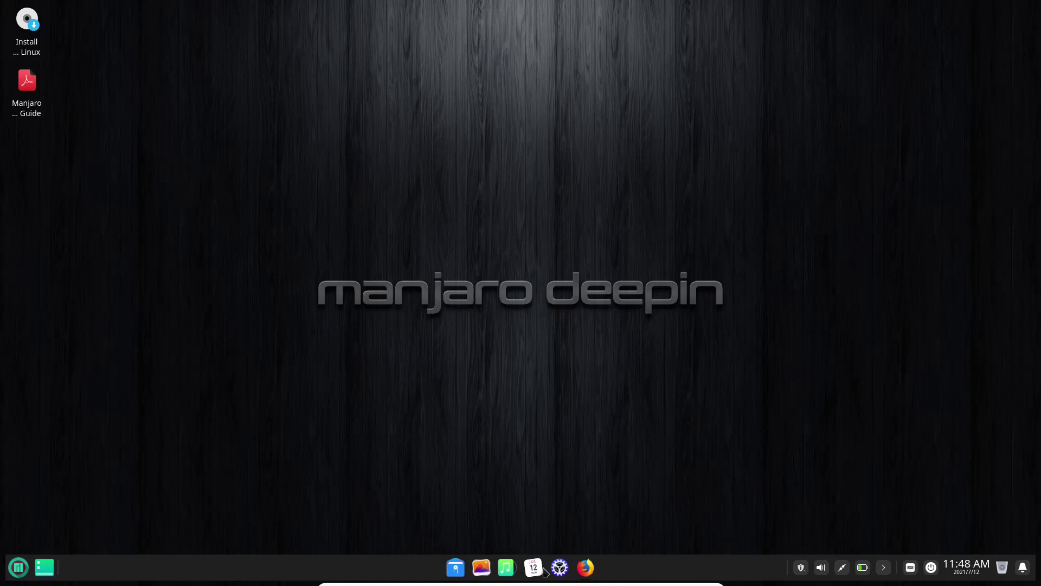
- Open Personalization and try the orange, yellow, green, teal and blue accent colours
click(561, 569)
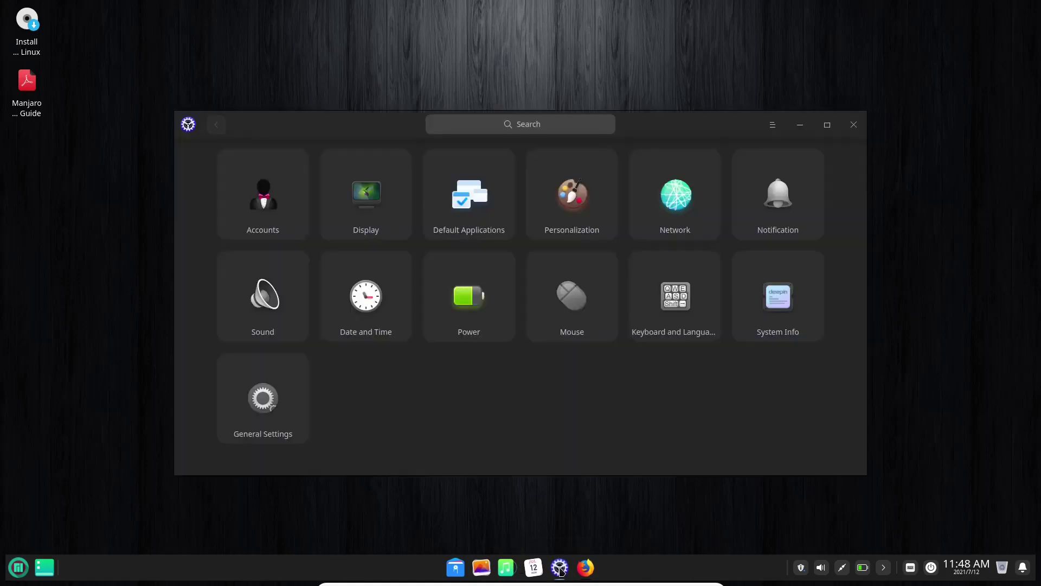
click(572, 195)
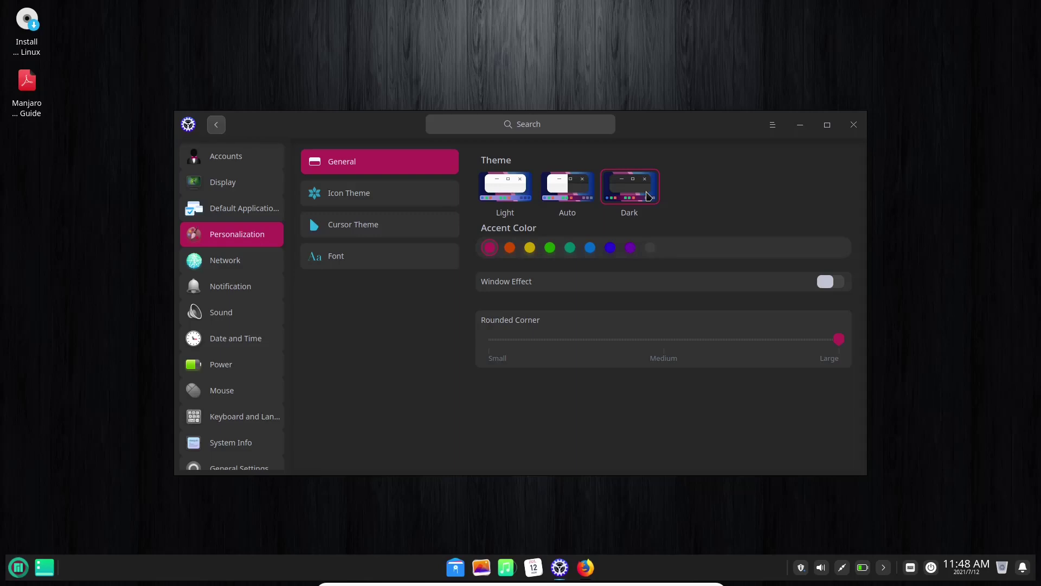
click(509, 249)
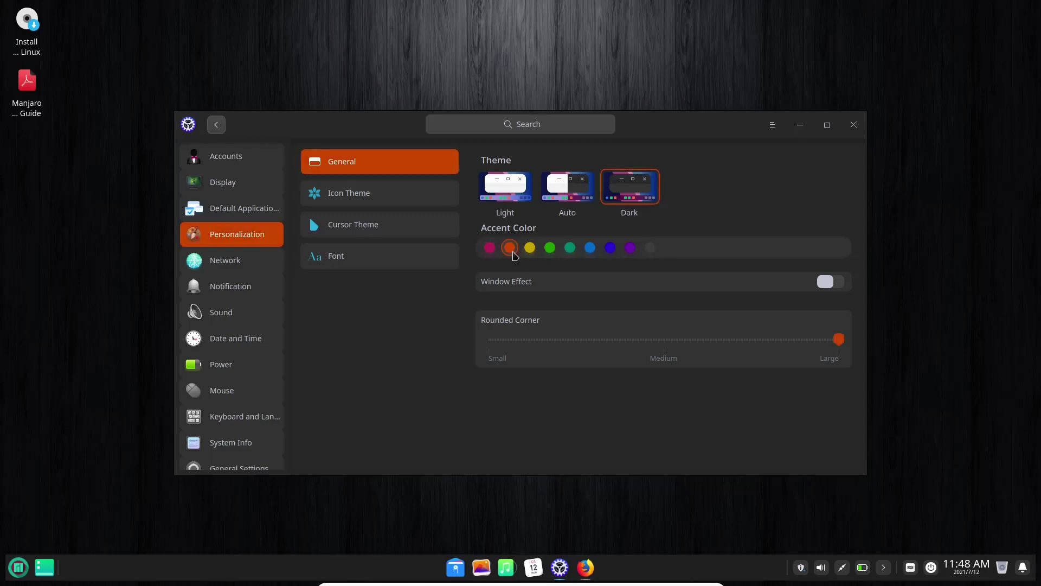
click(529, 248)
click(550, 249)
click(570, 248)
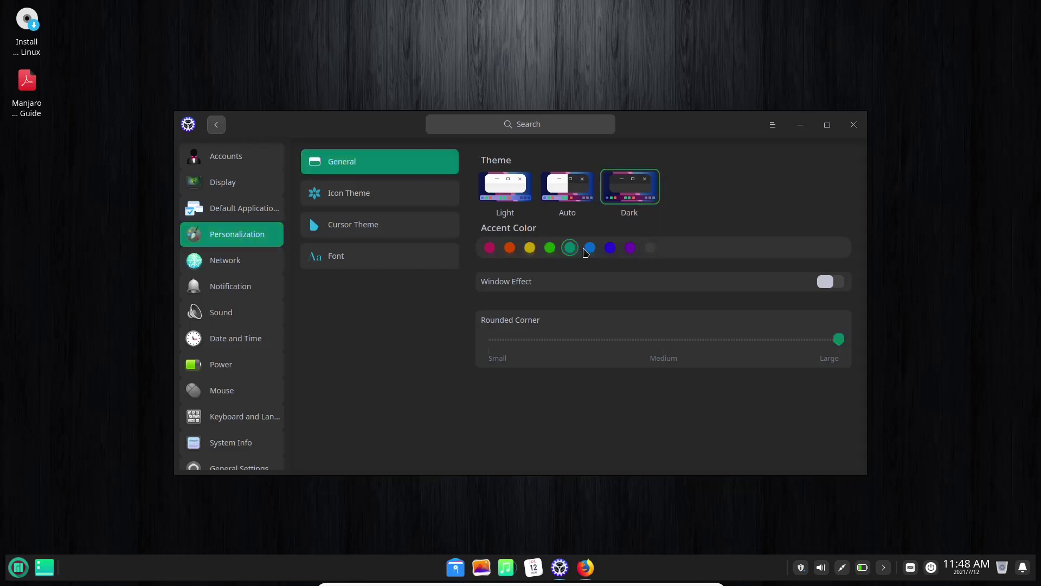
click(590, 249)
- Try indigo, purple, orange and pink, settle on blue, and toggle window effects on then off
click(610, 249)
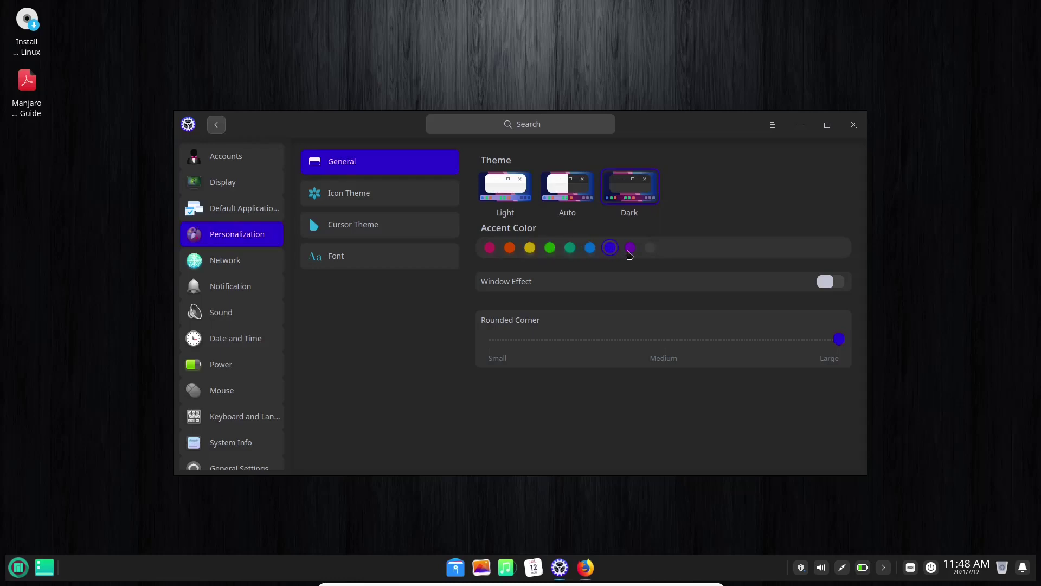
click(632, 249)
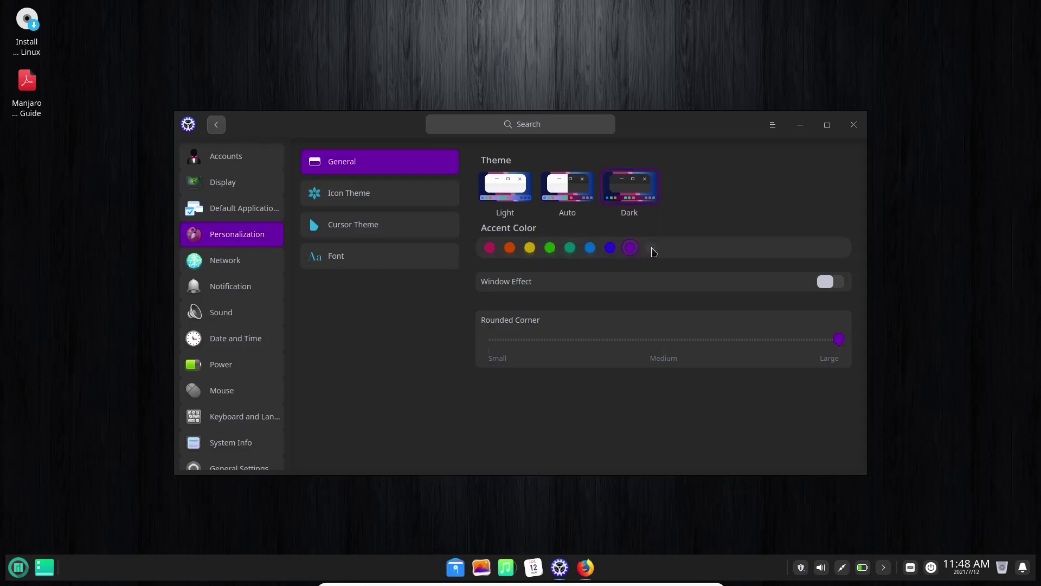
click(610, 248)
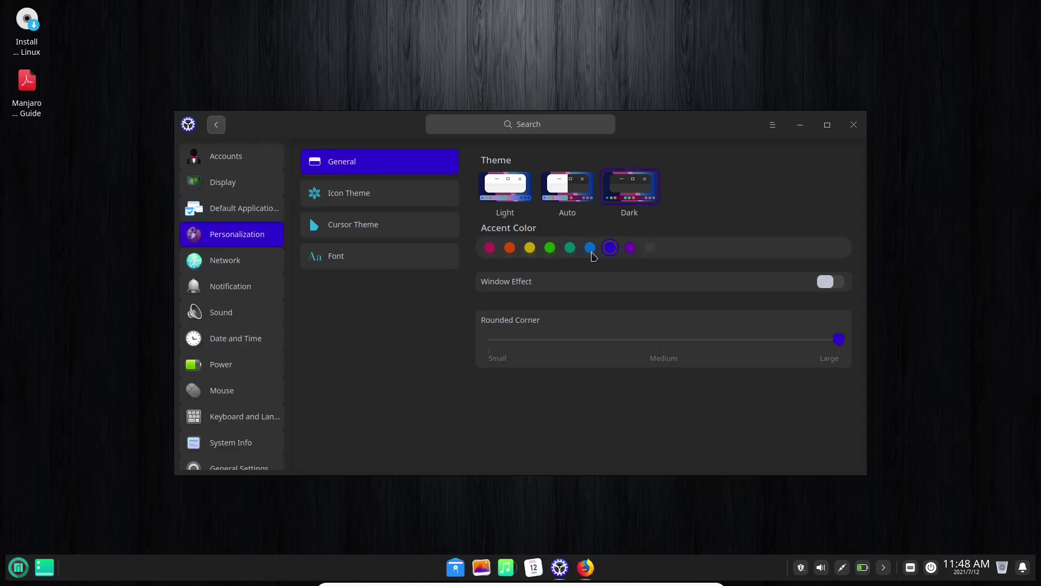
click(511, 249)
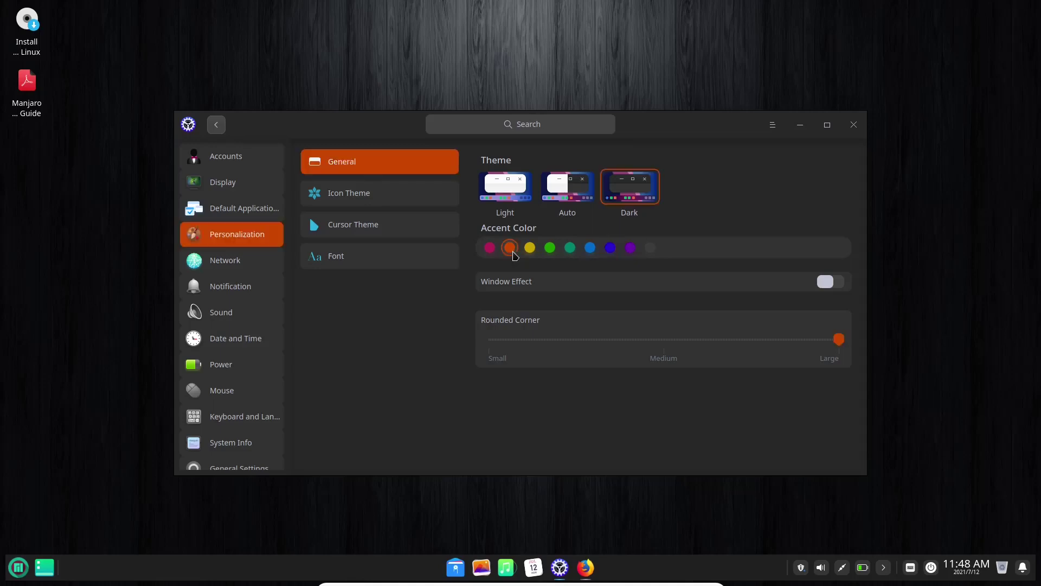
click(490, 251)
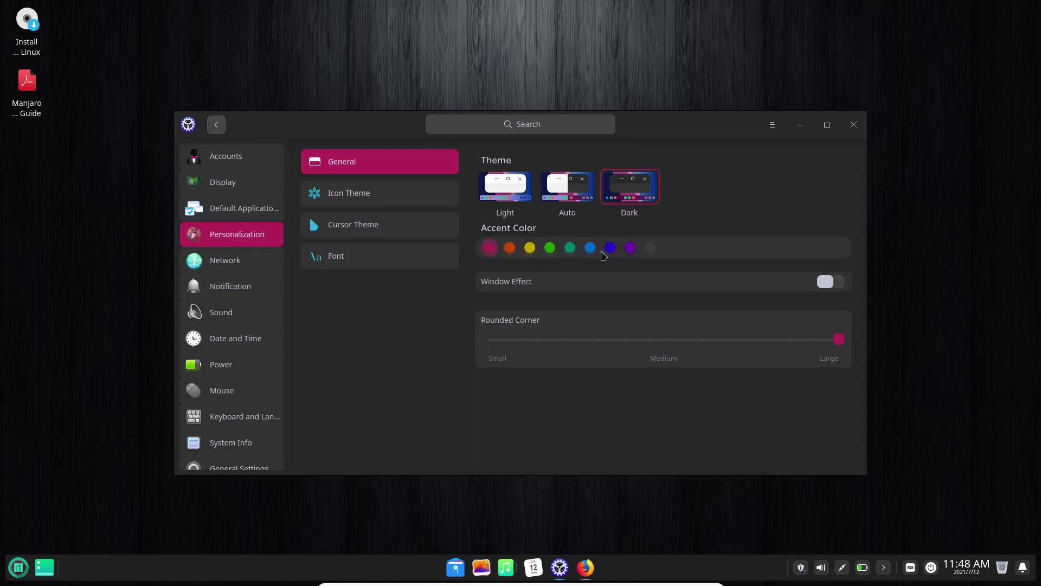
click(609, 251)
click(594, 250)
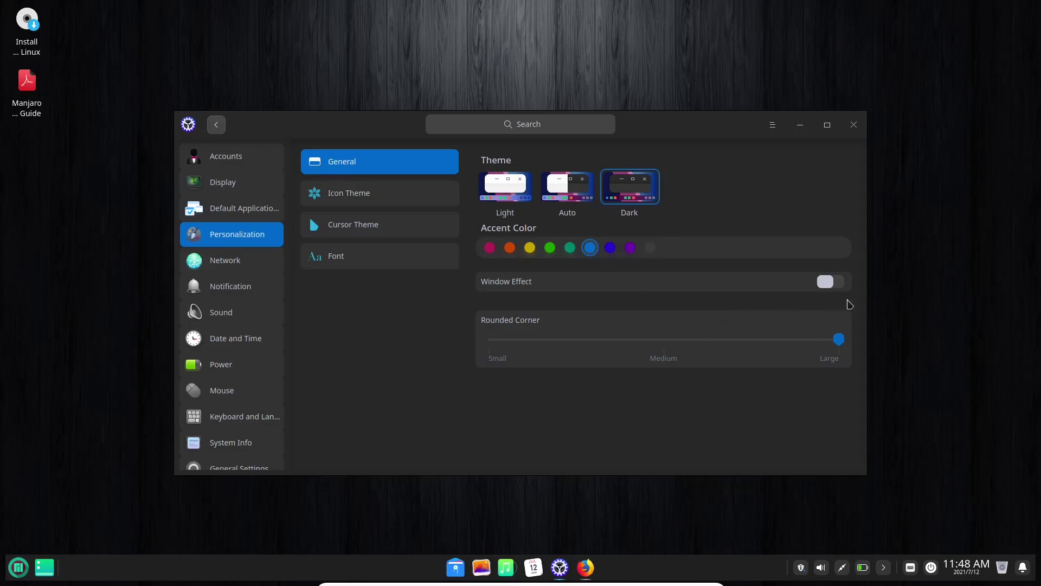
click(841, 283)
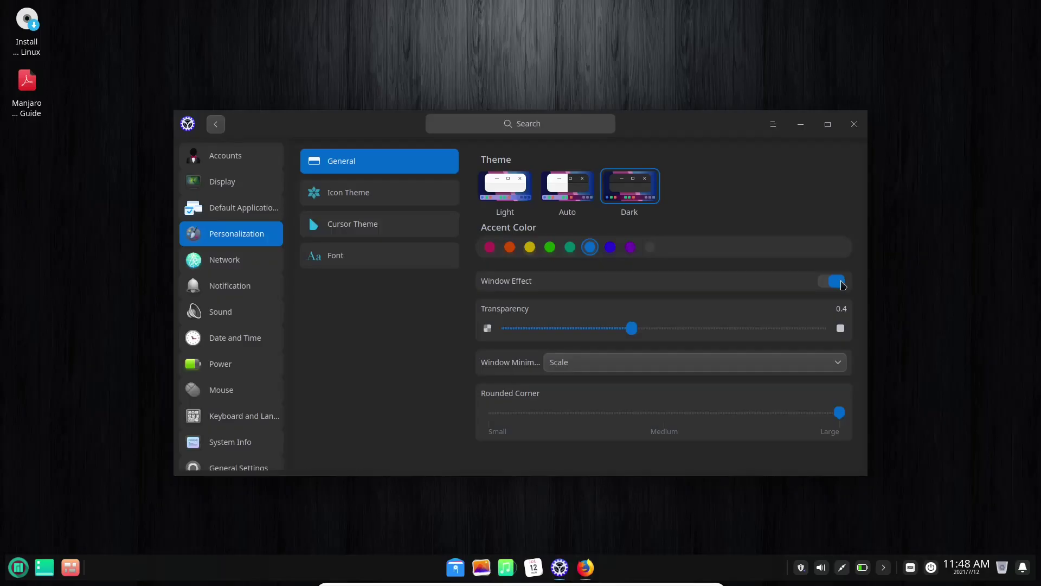
click(840, 283)
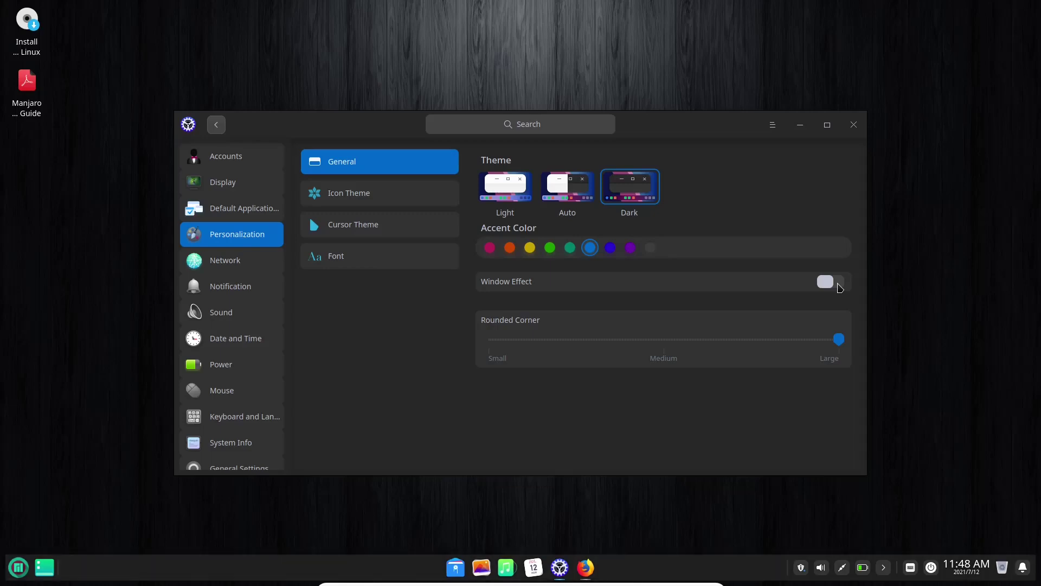
- Look over the icon themes, cursor themes and font options, then close Control Center
click(407, 199)
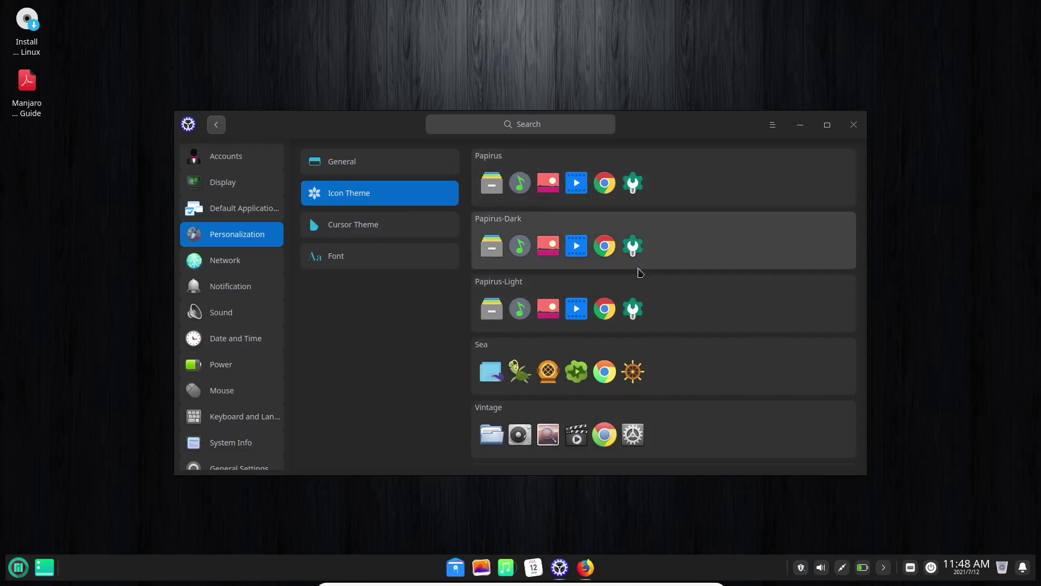
scroll(639, 272, down, 5)
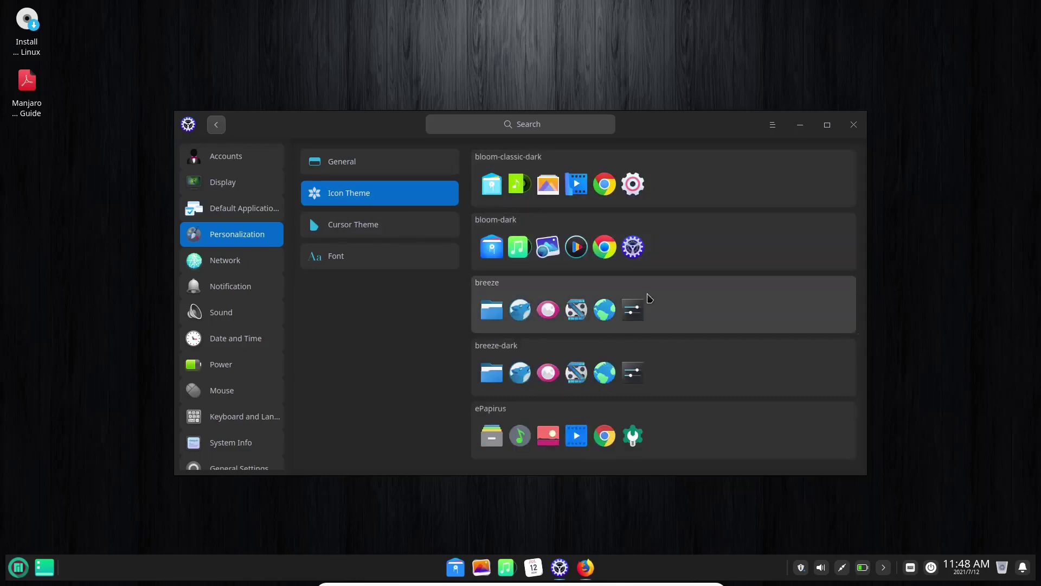
scroll(646, 294, up, 5)
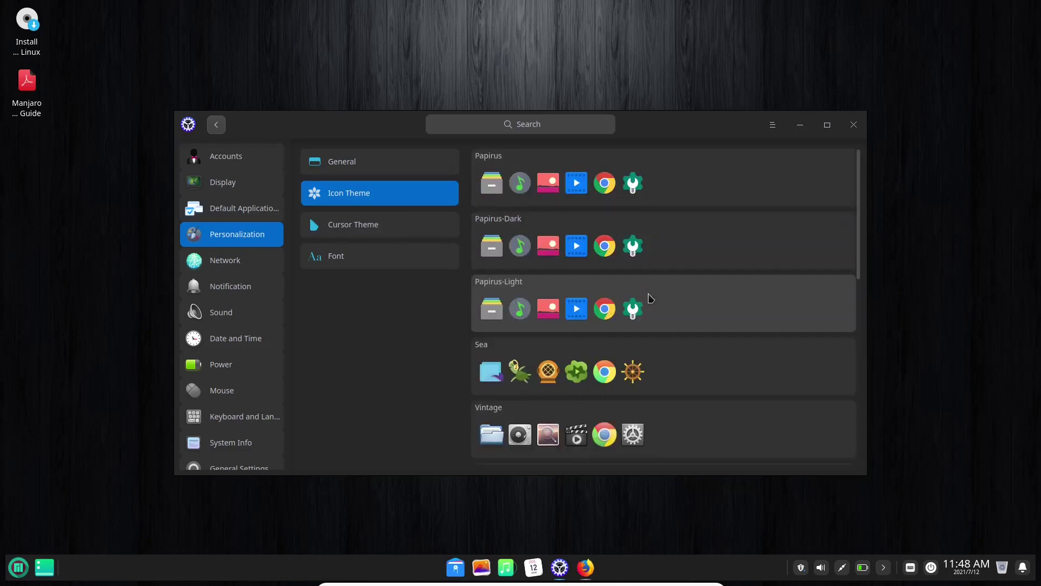
click(386, 228)
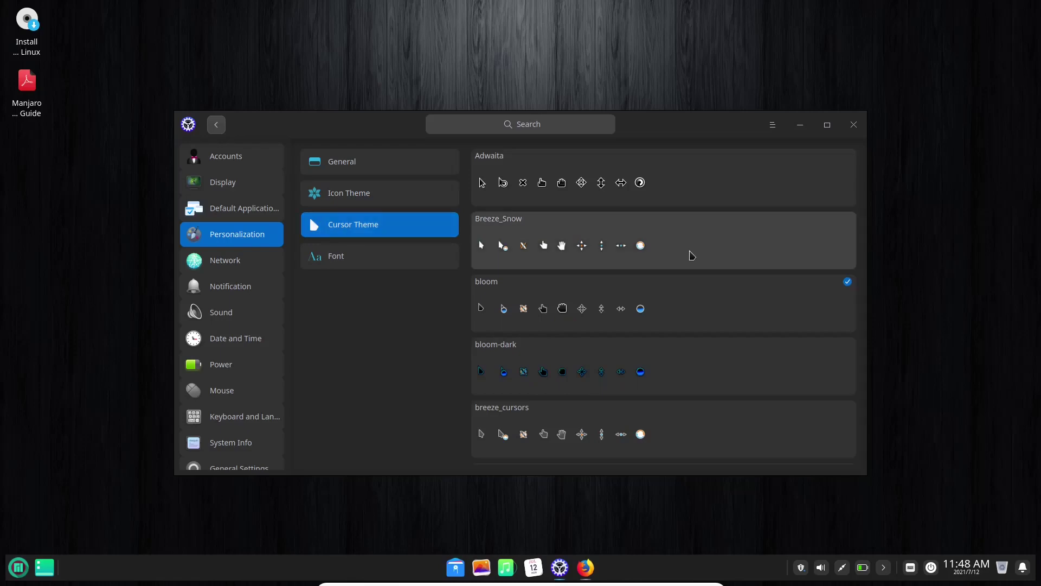
click(440, 254)
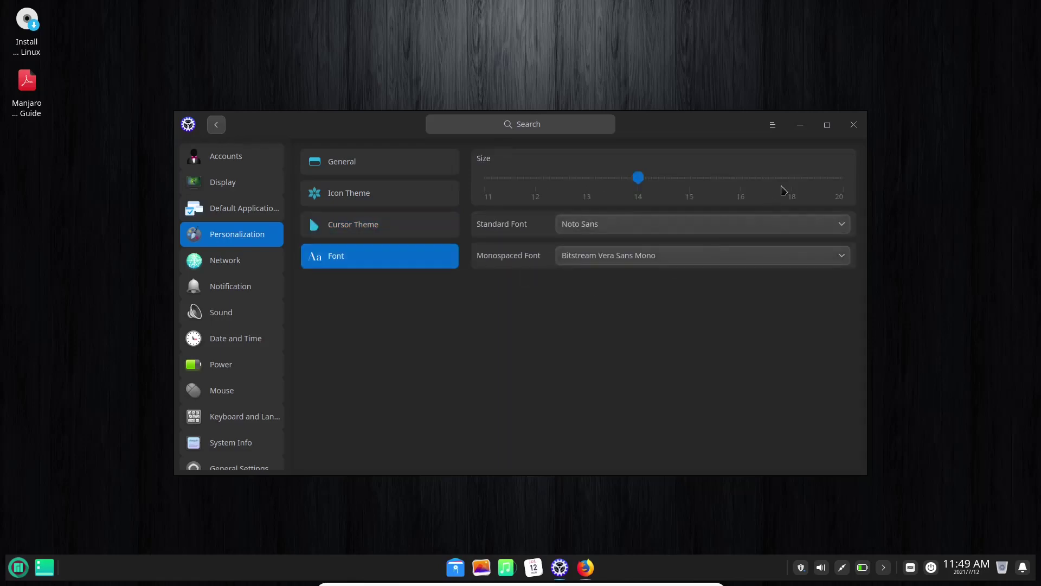
click(854, 126)
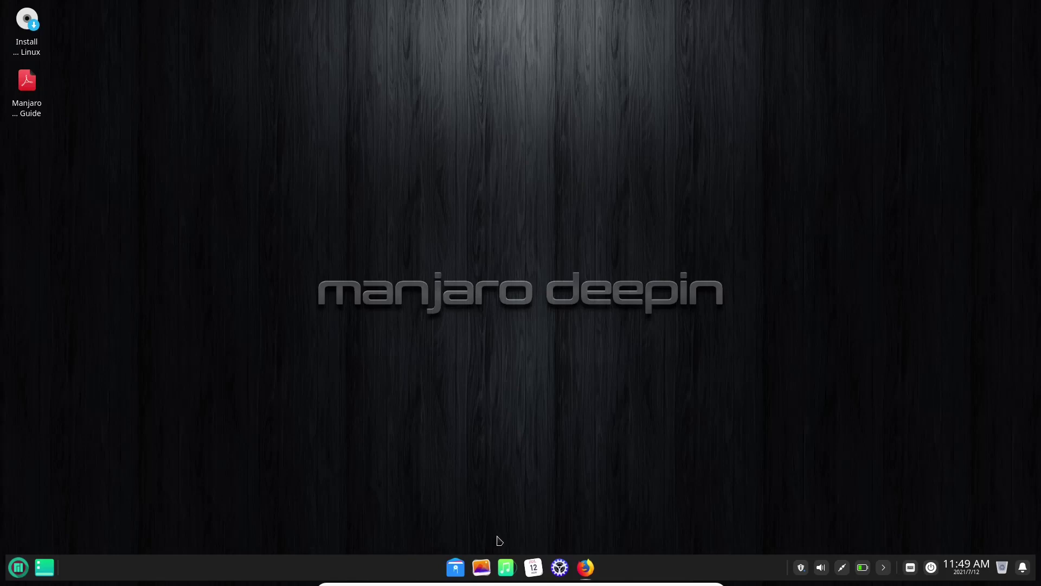
- Switch the dock to Efficient Mode
right_click(387, 568)
mouse_move(443, 505)
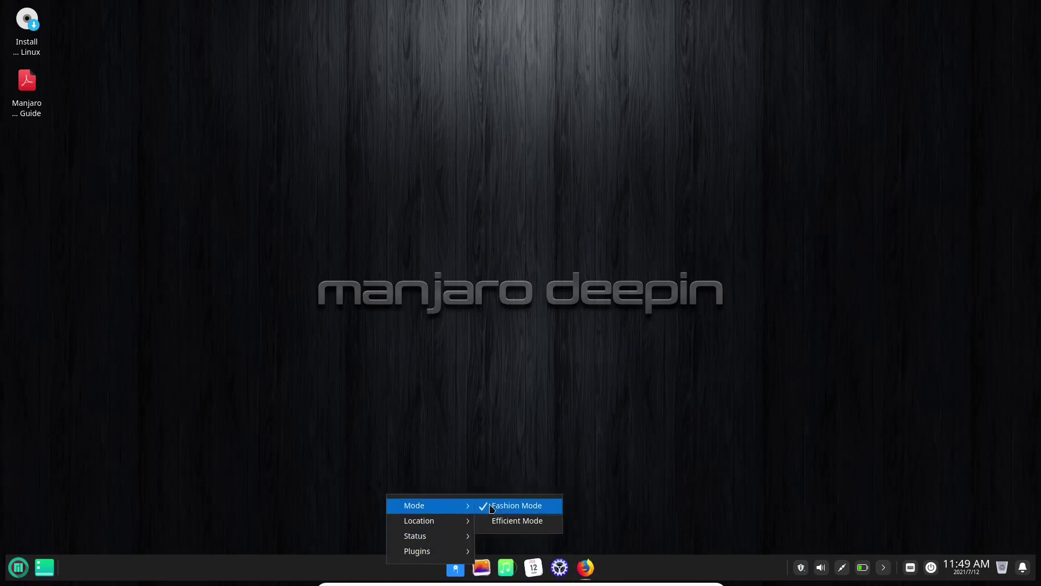
click(495, 520)
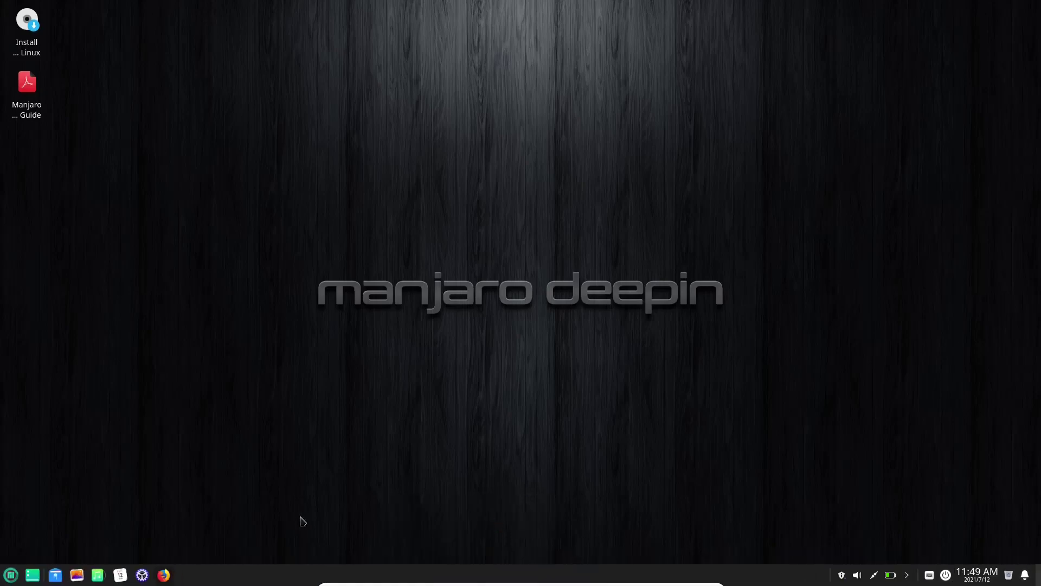
- Page through the launcher's three app pages back to page one, then launch System Monitor
click(10, 574)
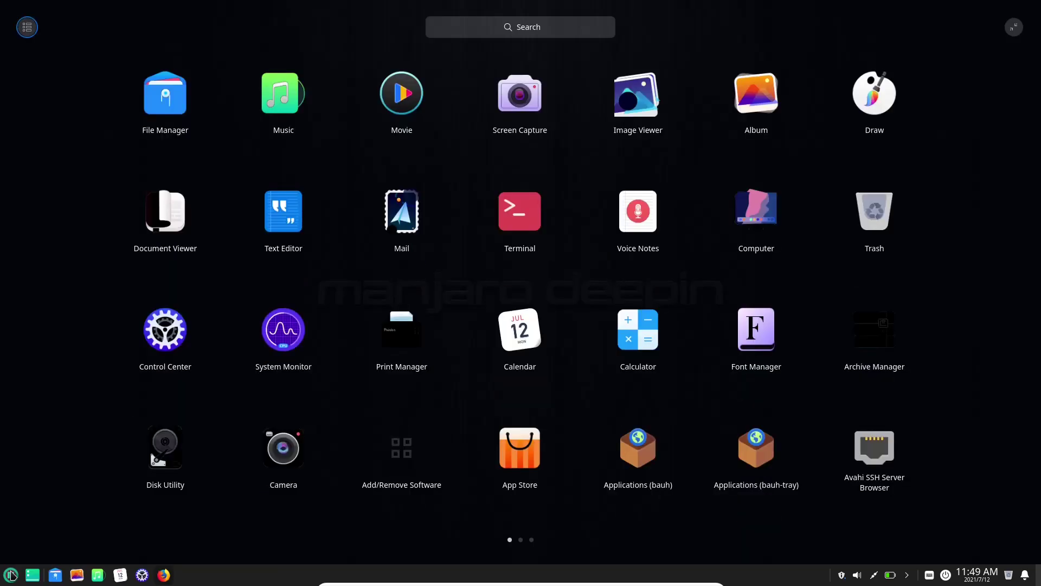
click(11, 574)
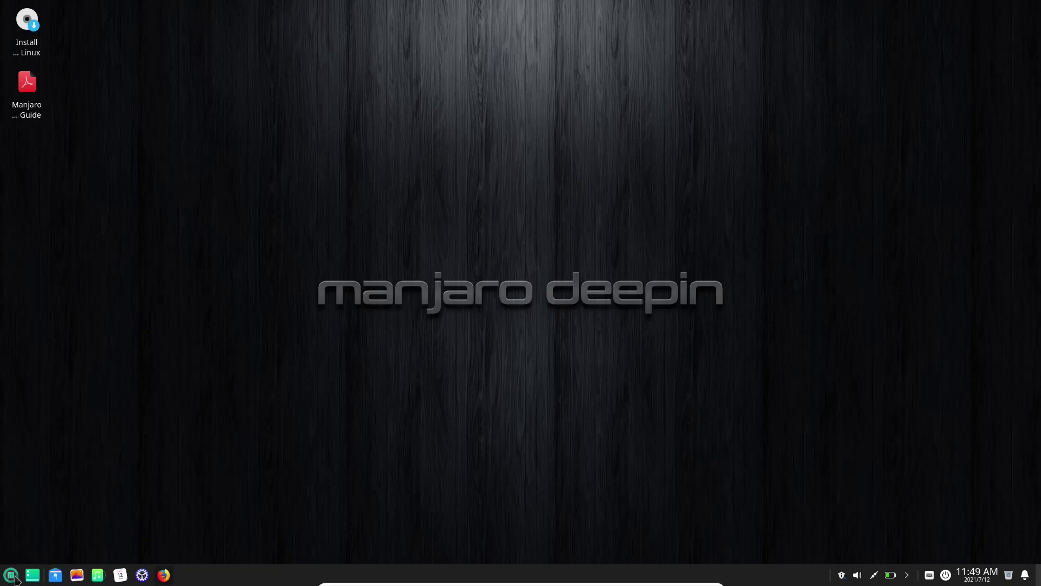
click(11, 576)
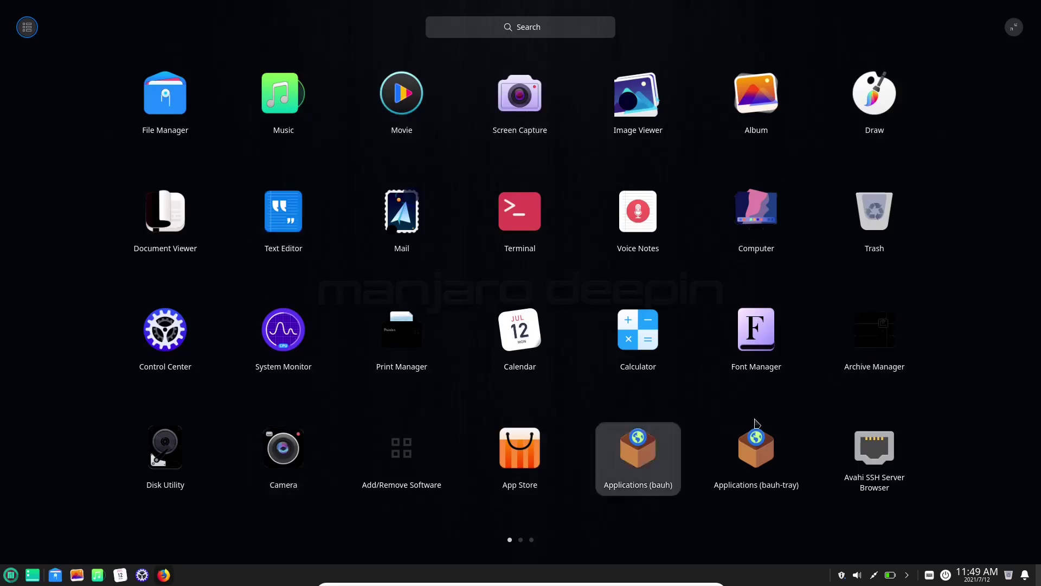
scroll(785, 326, down, 1)
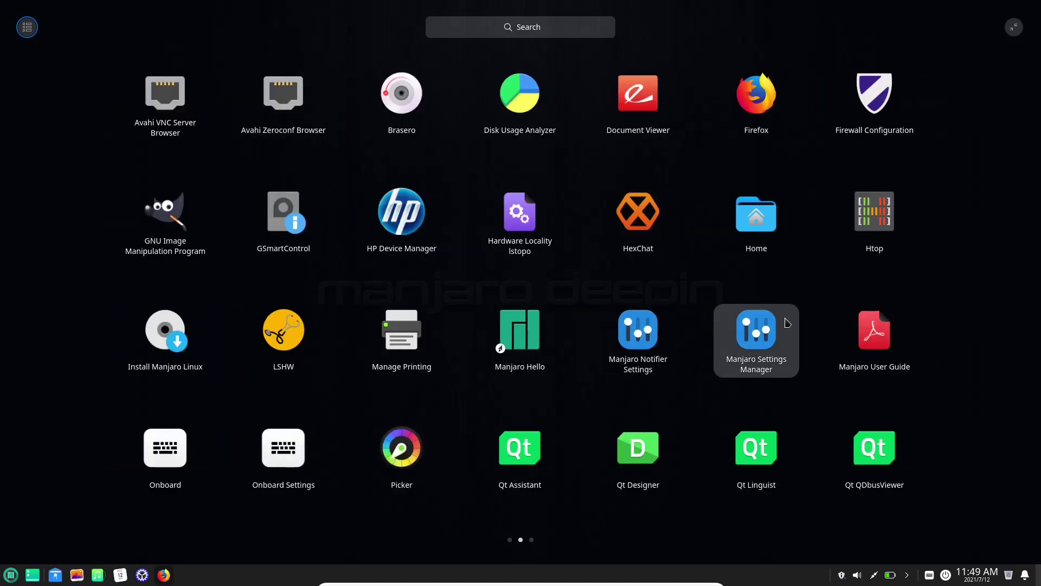
scroll(787, 323, down, 1)
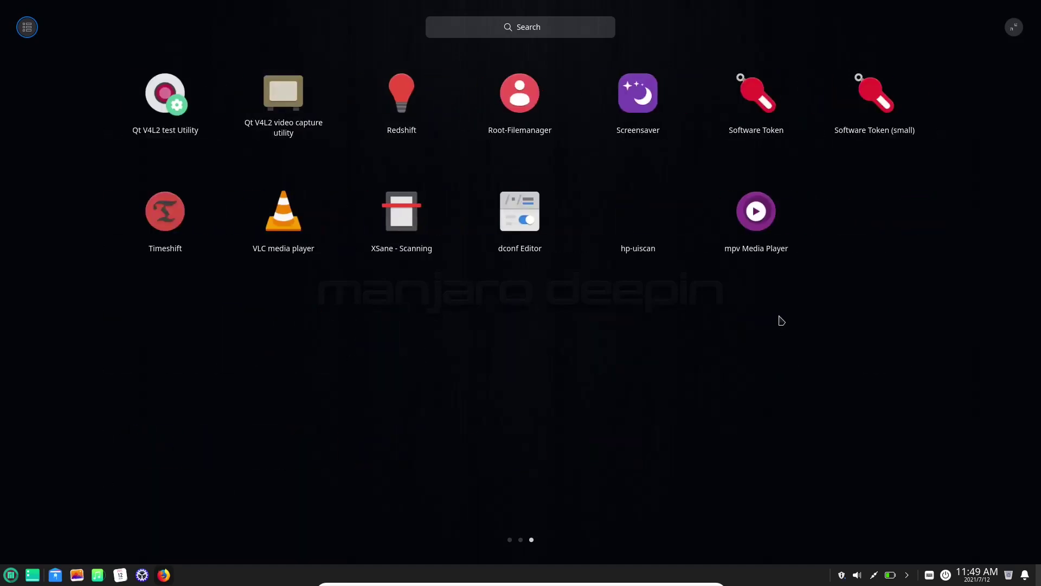
scroll(781, 321, up, 2)
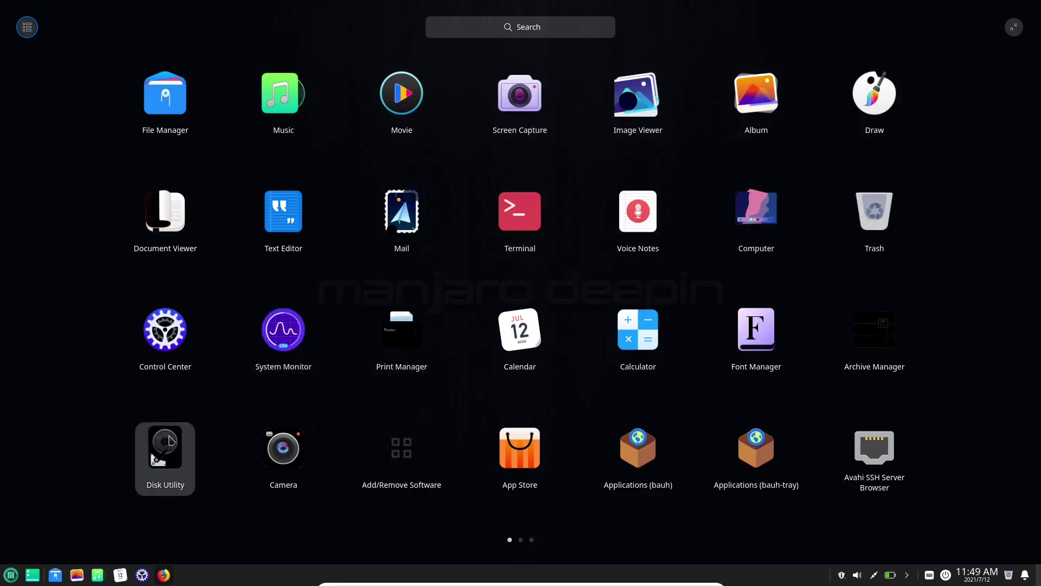
click(280, 337)
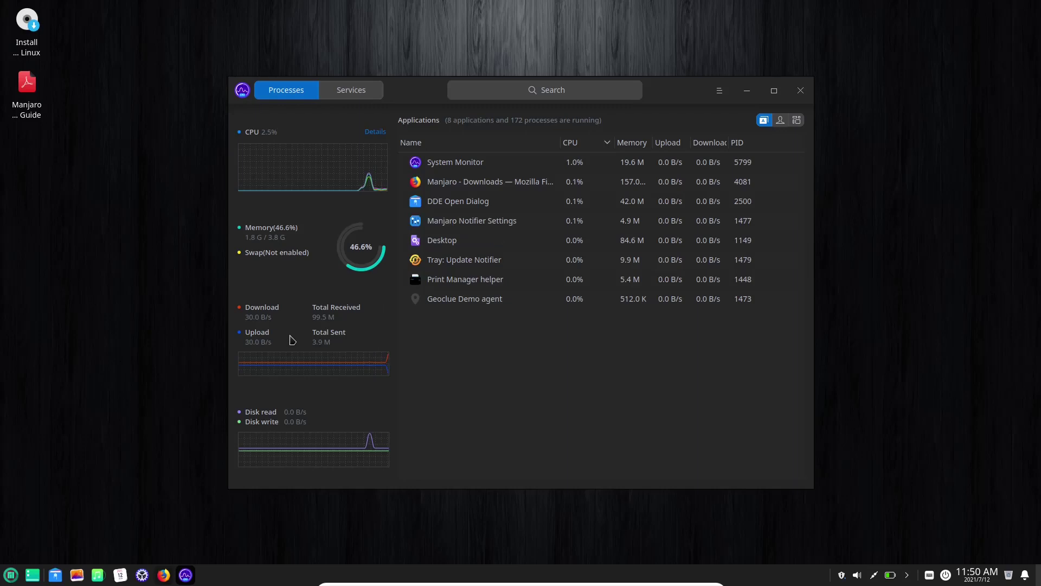
- Check the Services list and the autovt@ service's menu, close System Monitor, and reopen the launcher
click(362, 96)
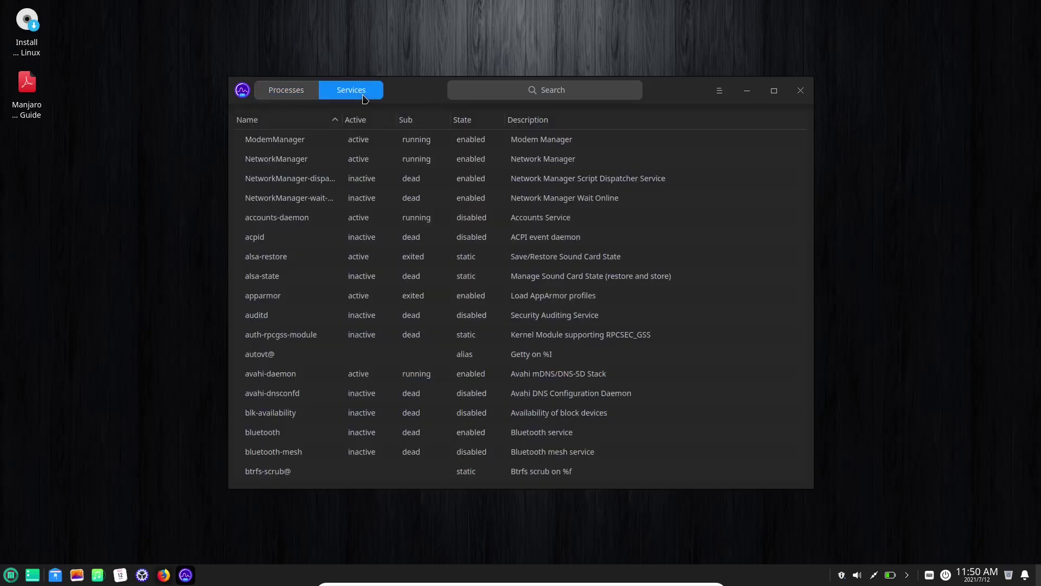
right_click(293, 358)
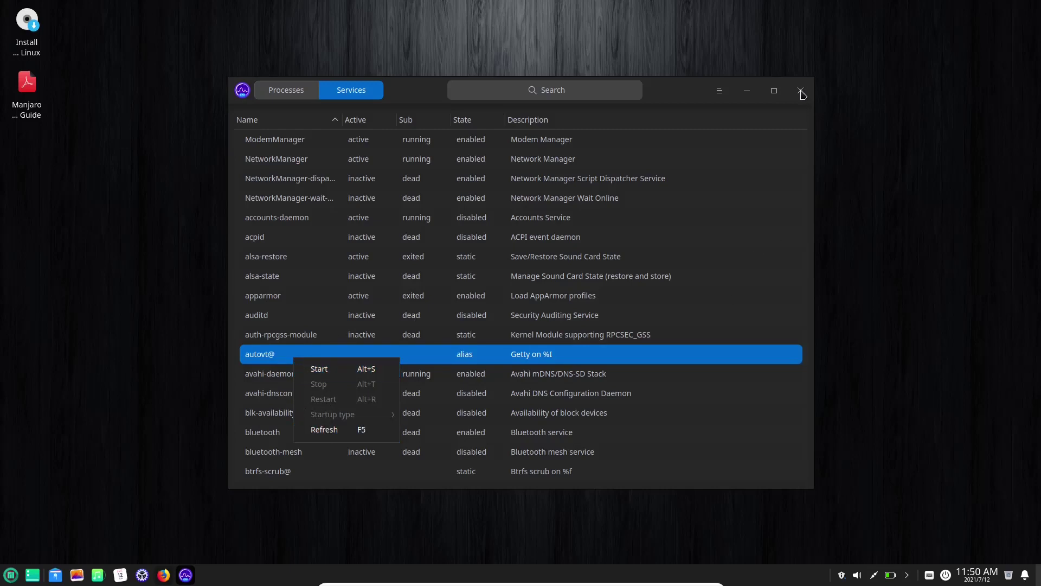
click(278, 93)
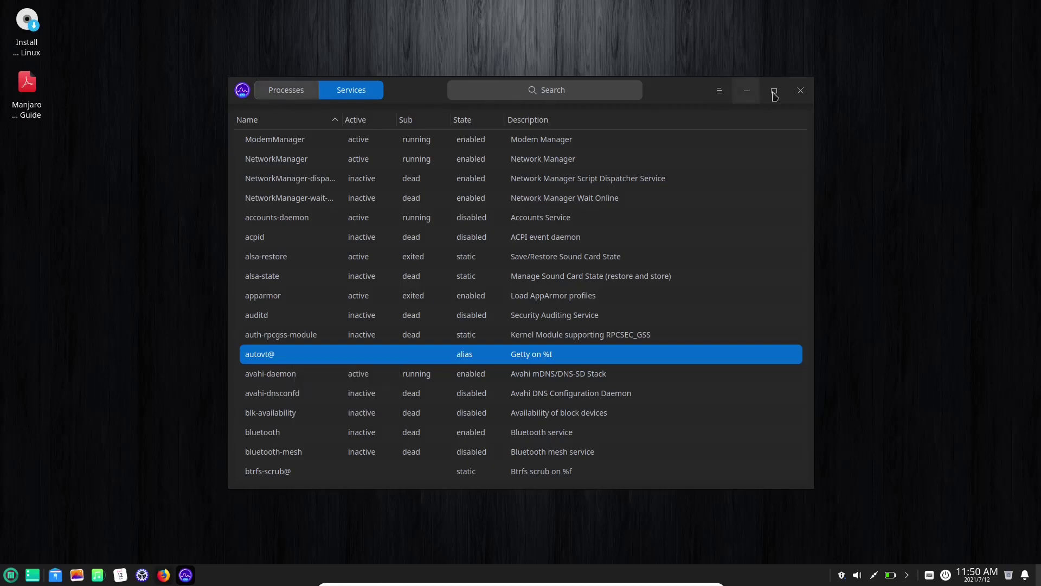
click(800, 90)
click(10, 576)
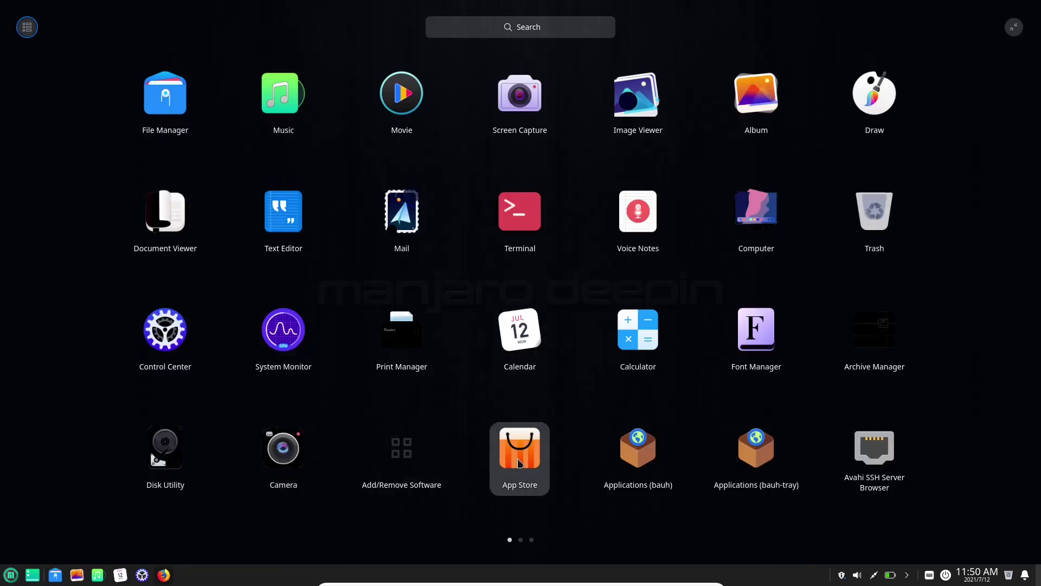
- Launch the App Store, enlarge and reposition its window, and search for kdenlive
click(518, 463)
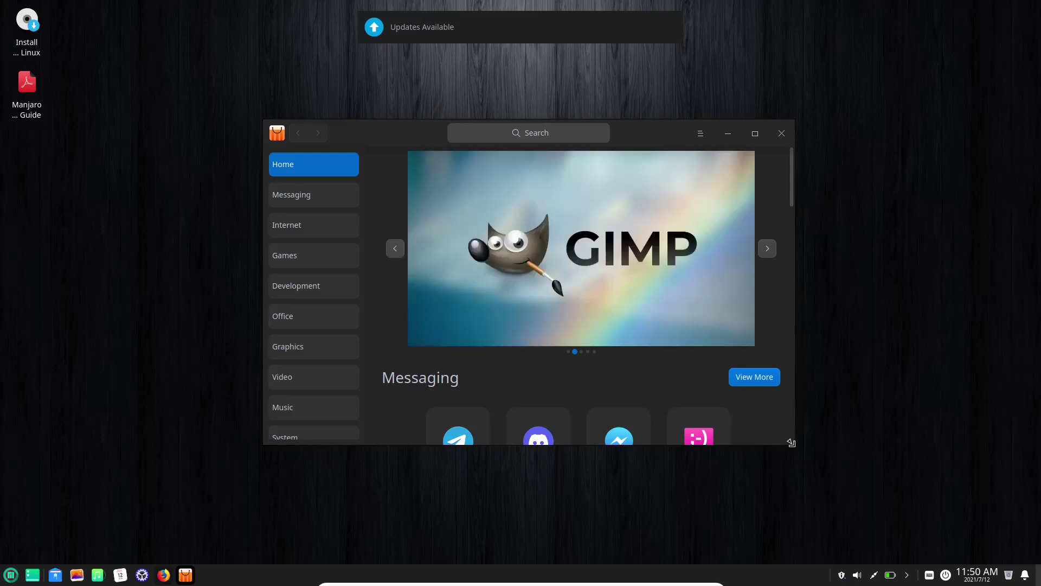
drag(790, 442, 934, 532)
drag(725, 143, 643, 92)
click(519, 85)
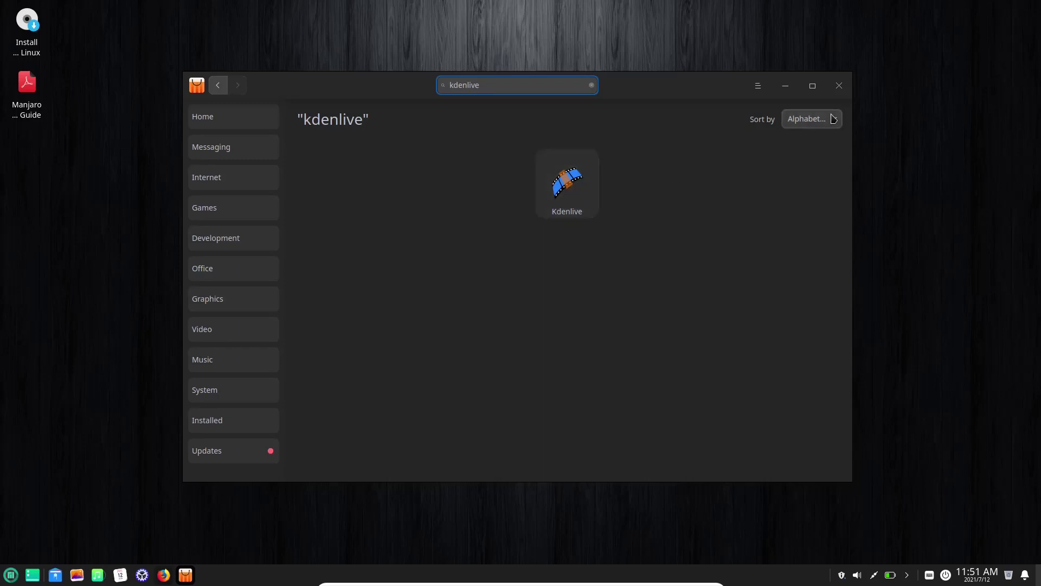
- Minimize the App Store to the tray, switch the dock to Fashion Mode, and open File Manager
click(839, 85)
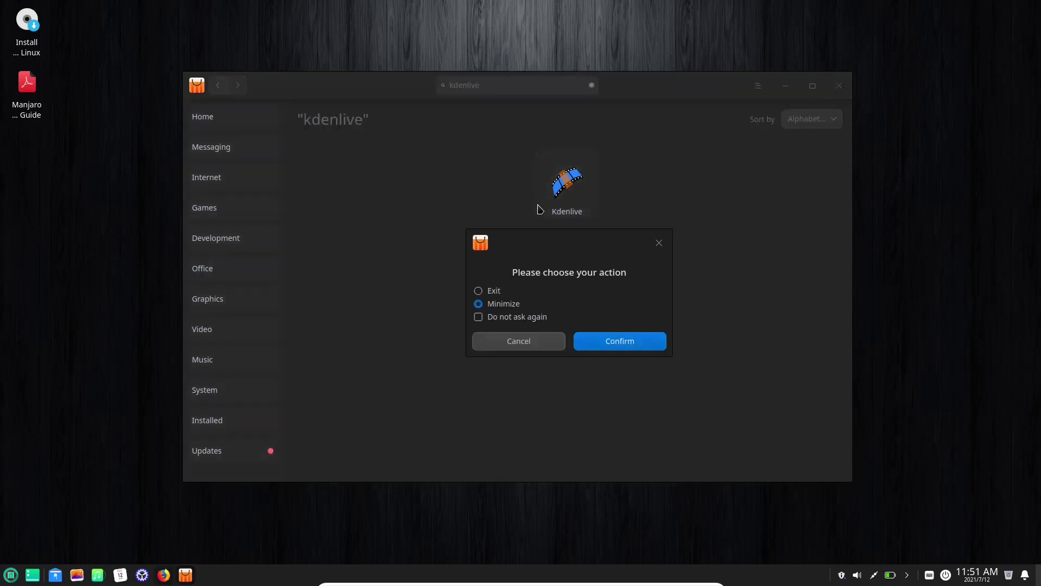
click(608, 347)
right_click(323, 580)
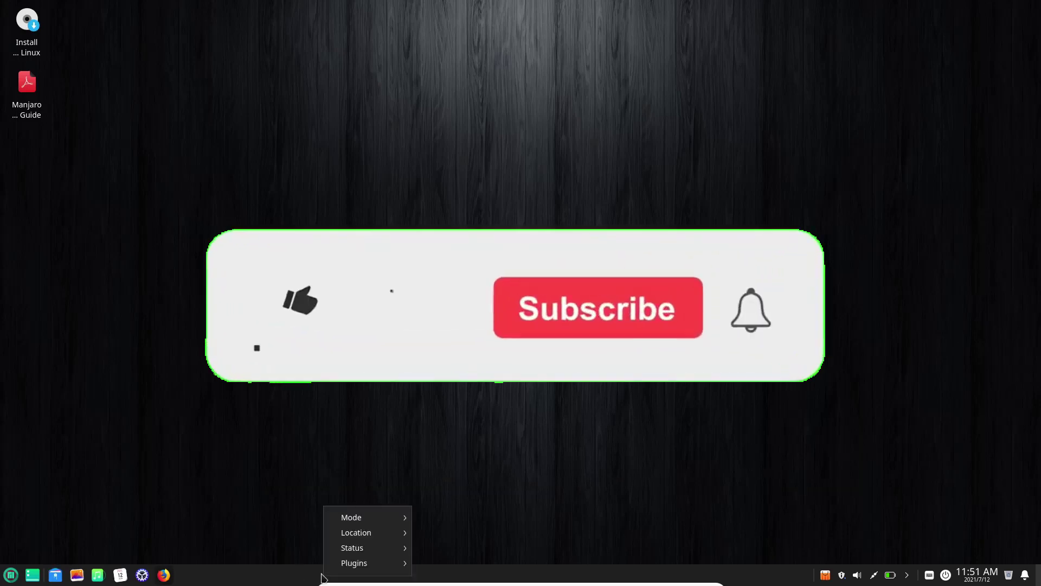
mouse_move(366, 517)
click(444, 518)
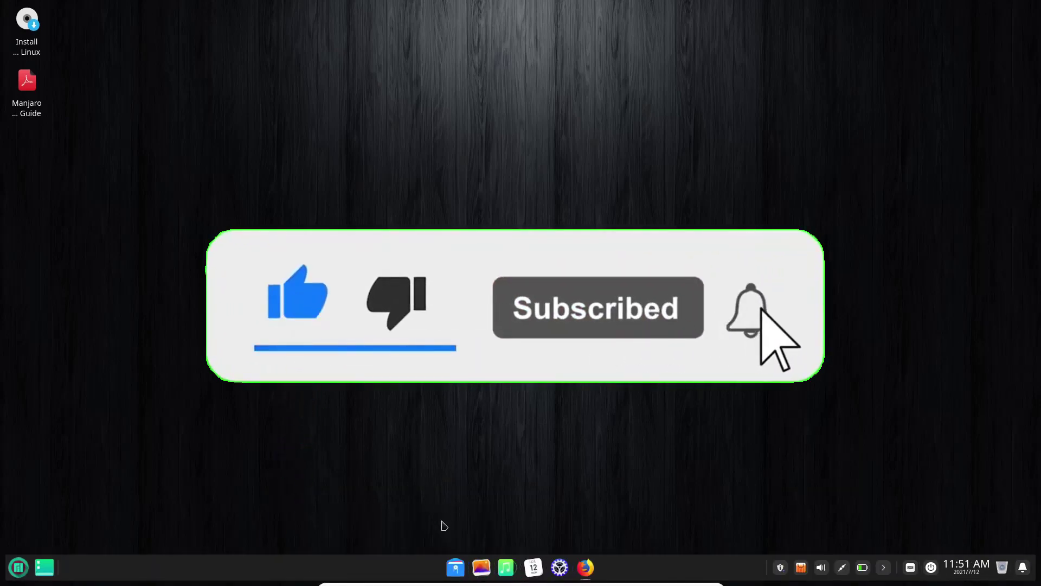
click(456, 567)
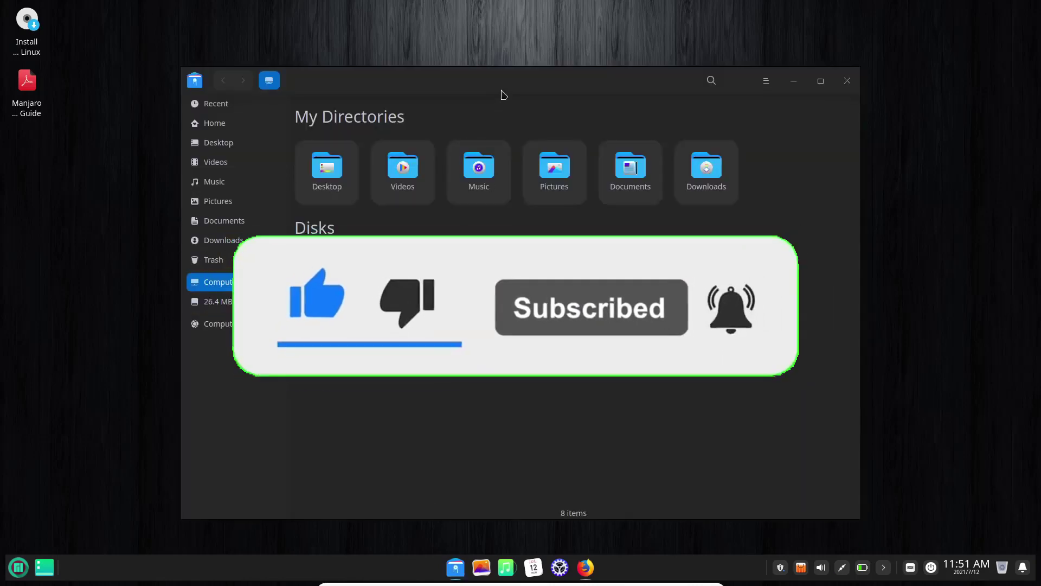
- Reposition and enlarge File Manager, go to Home, and select Downloads, Documents and Videos
drag(493, 116, 434, 51)
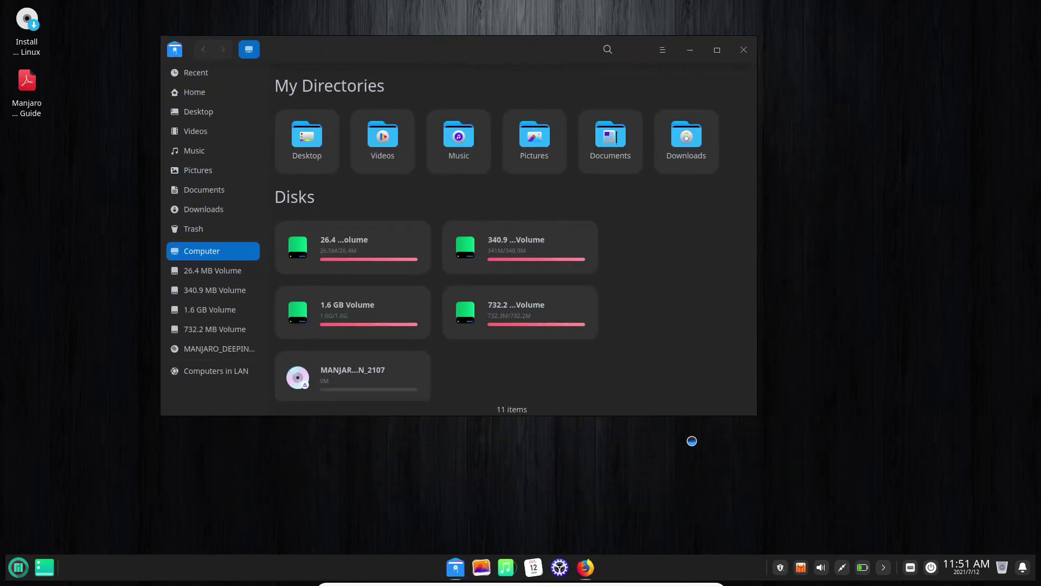
drag(754, 411, 817, 482)
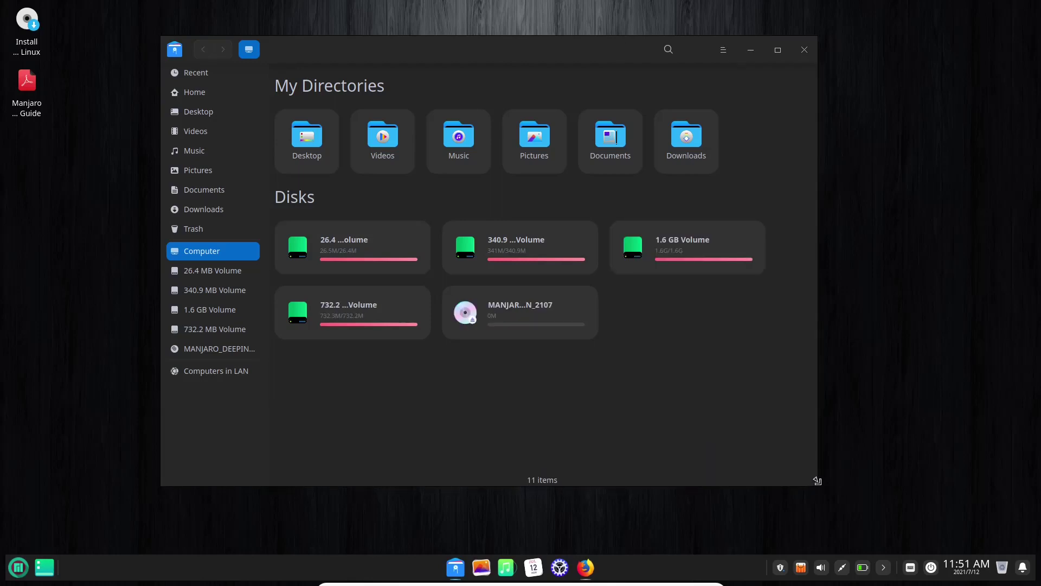
click(200, 95)
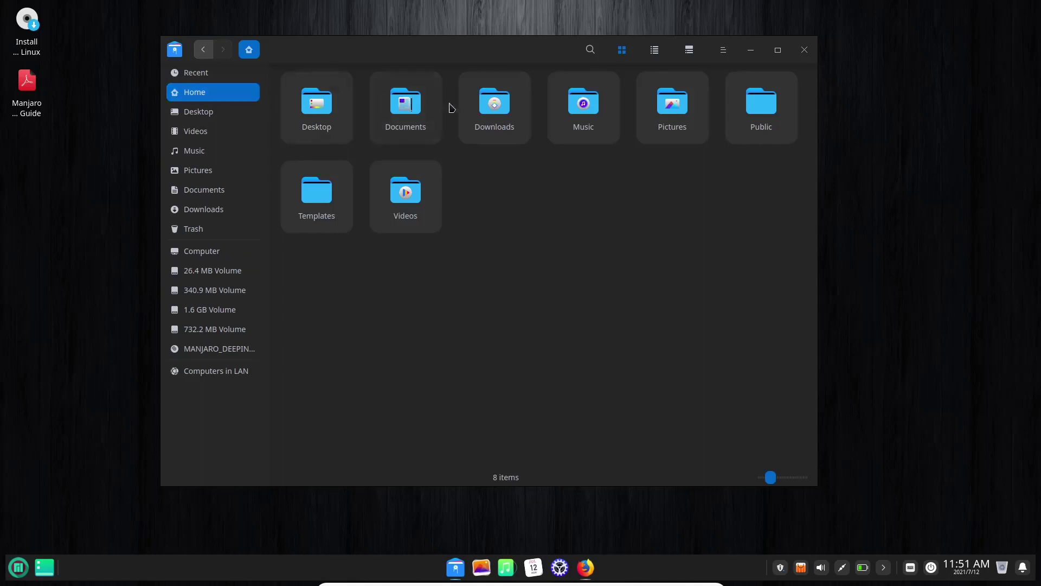
click(488, 116)
click(415, 108)
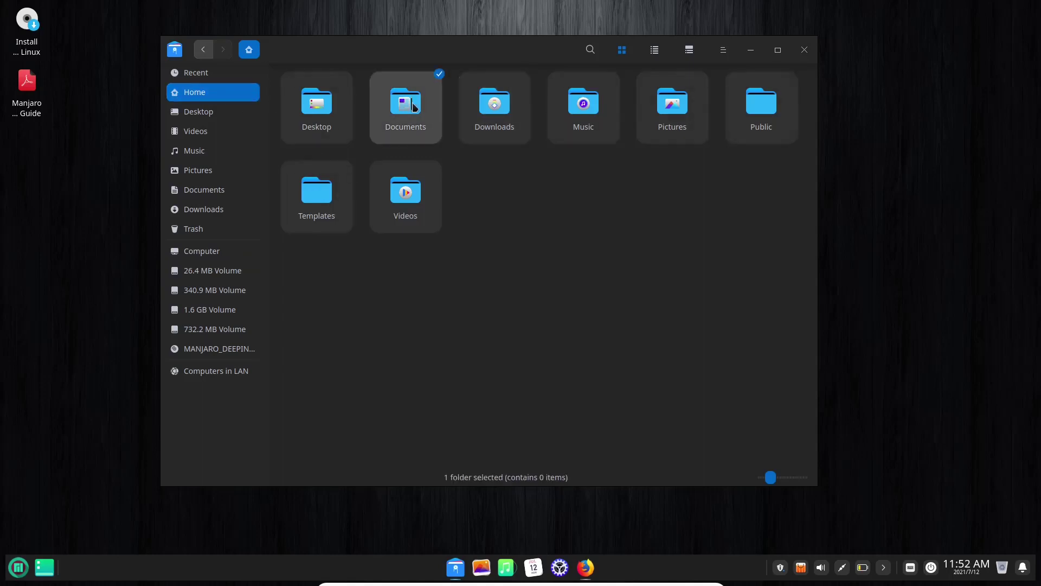
key(Down)
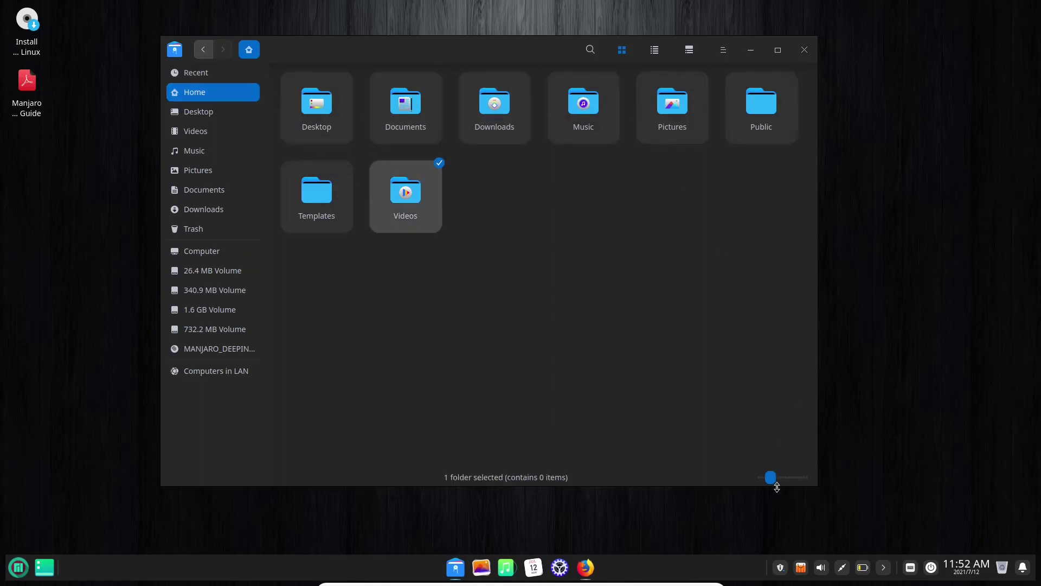
mouse_move(767, 481)
mouse_down()
mouse_move(811, 482)
mouse_move(758, 479)
mouse_move(769, 482)
mouse_up()
- View the Videos and Music folders, then close File Manager
click(204, 137)
click(198, 151)
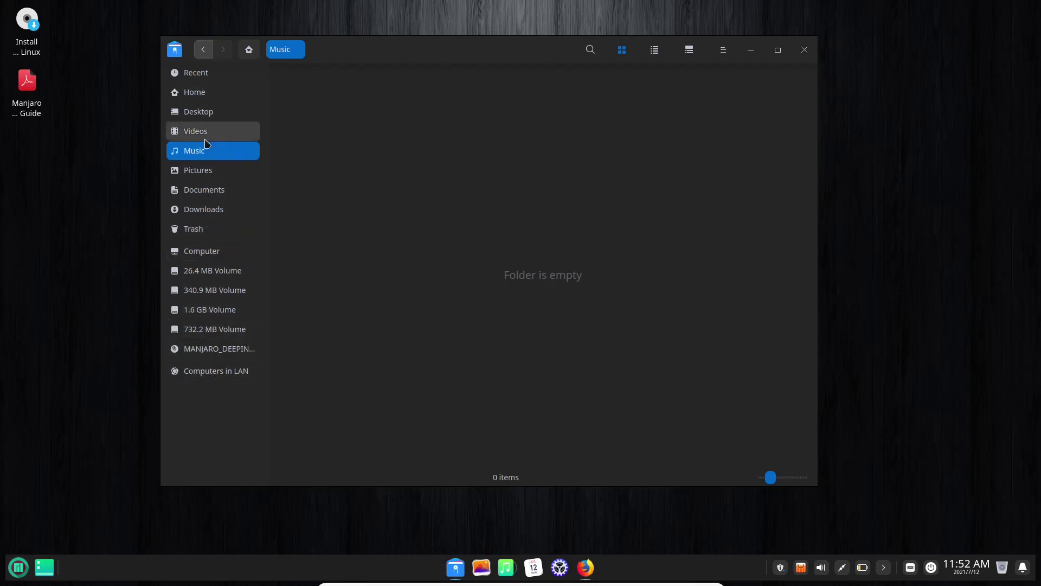
click(805, 50)
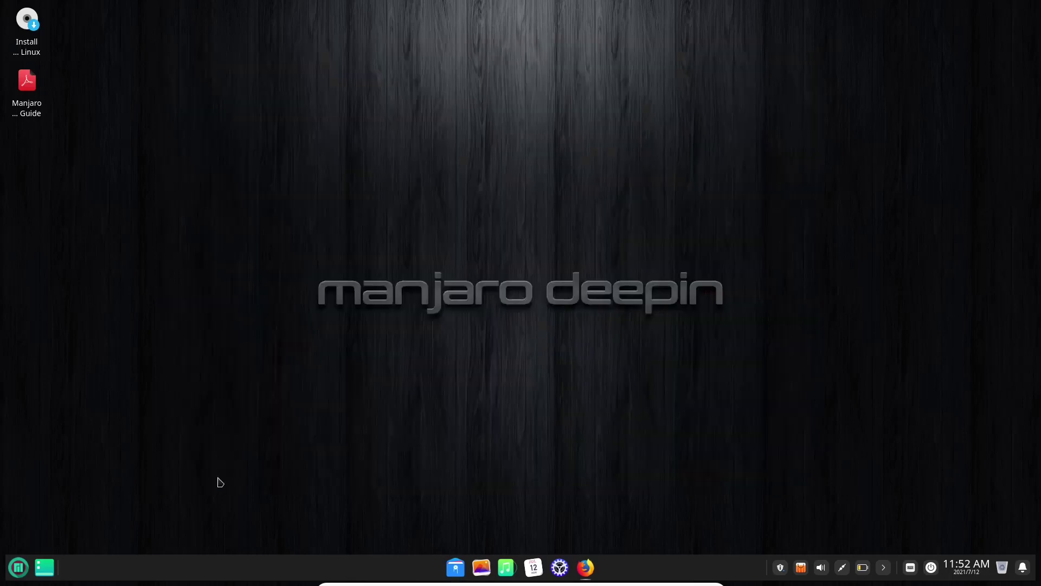
- Open Display settings and move and enlarge the window to show all options down to Rotation
click(560, 567)
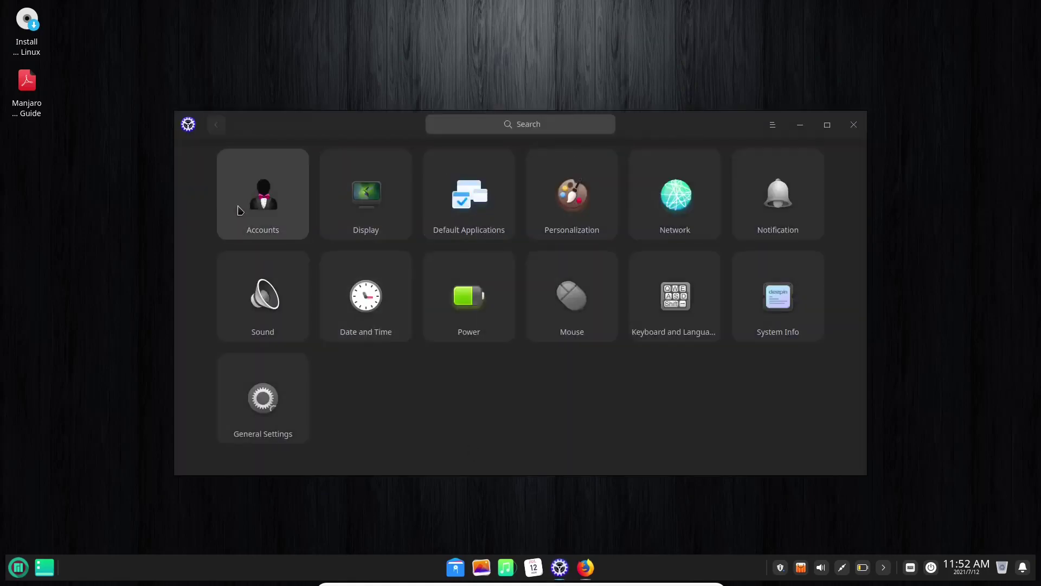
click(378, 216)
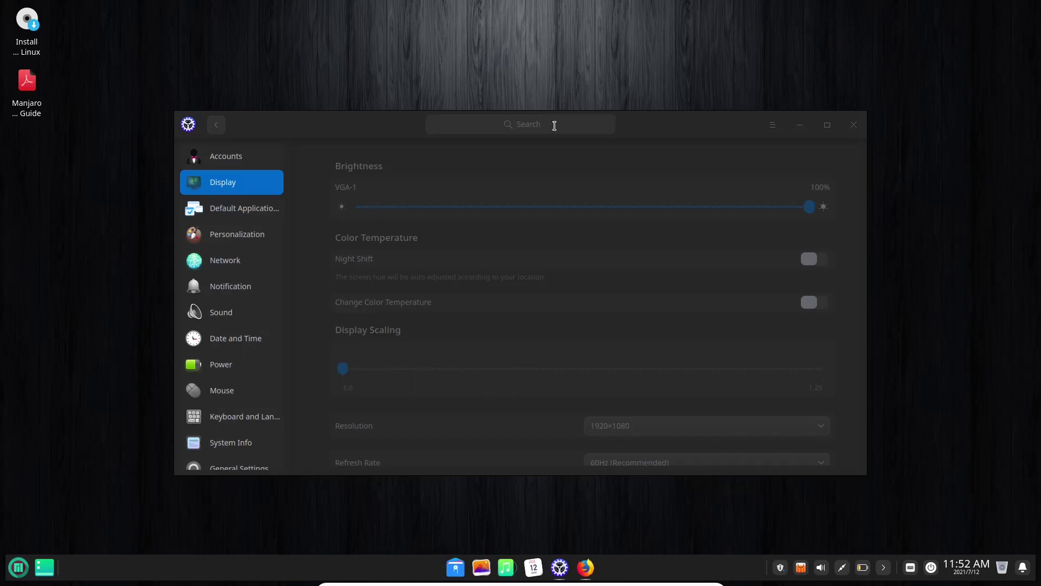
drag(670, 126, 627, 65)
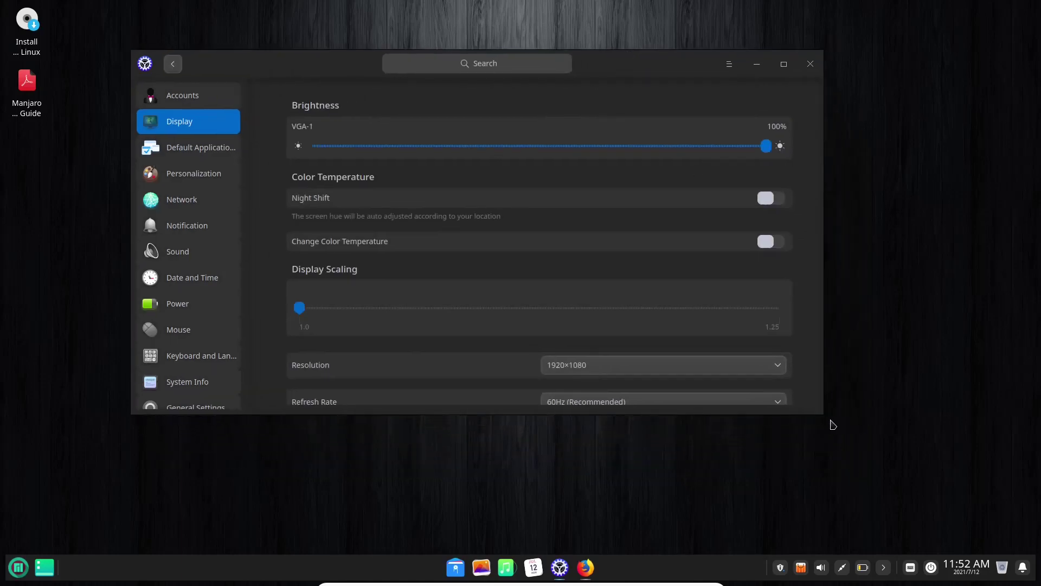
drag(821, 413, 925, 511)
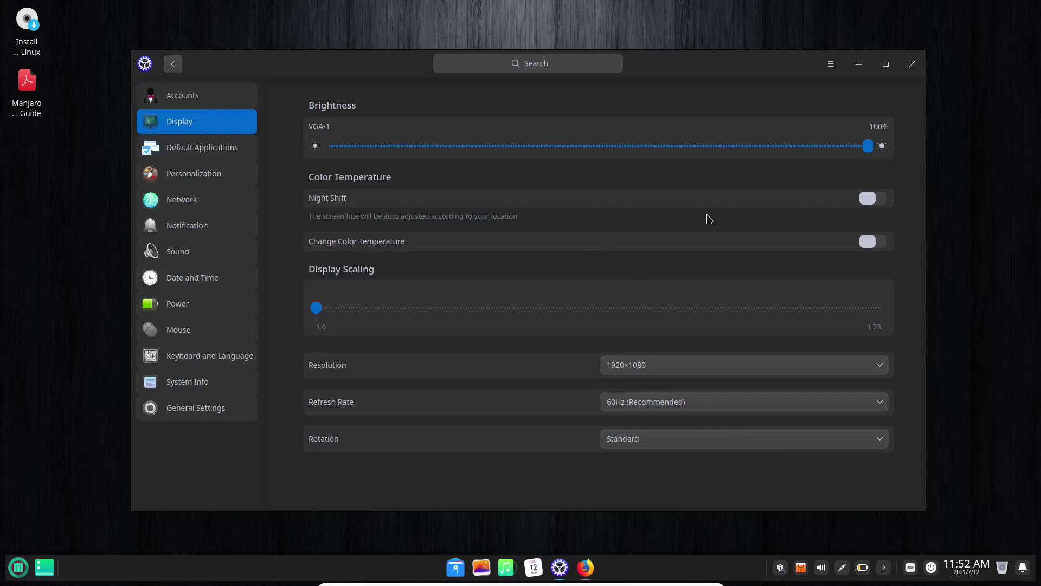
- Try Night Shift, turn colour temperature adjustment on then off, and open Default Applications
click(878, 200)
click(884, 246)
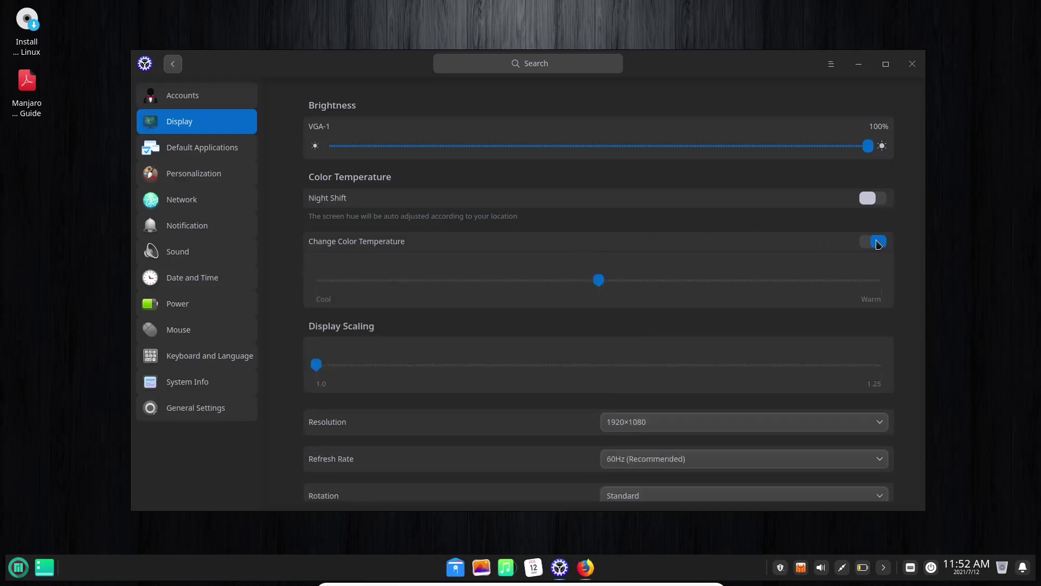
click(877, 243)
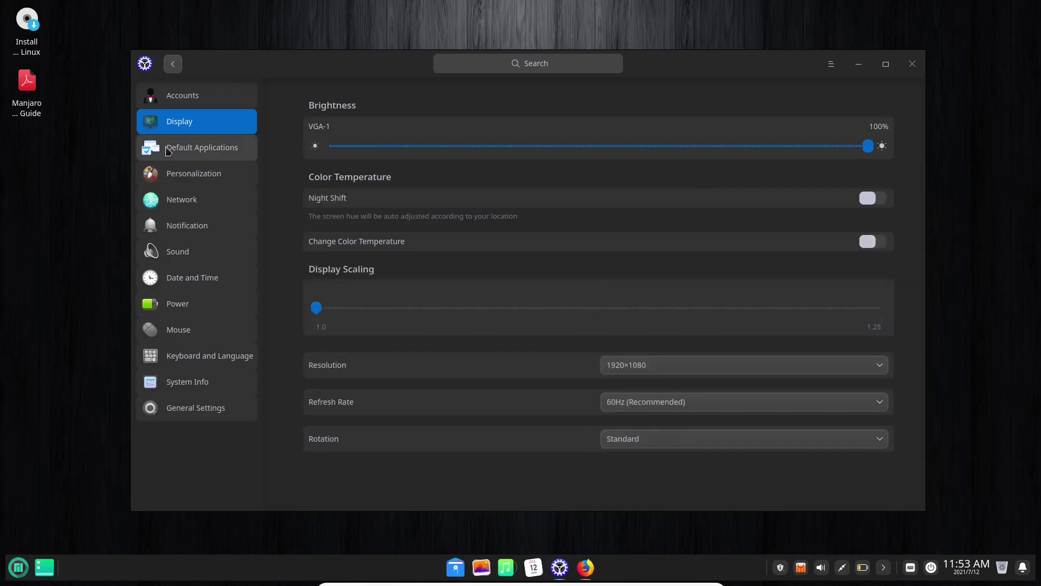
click(175, 149)
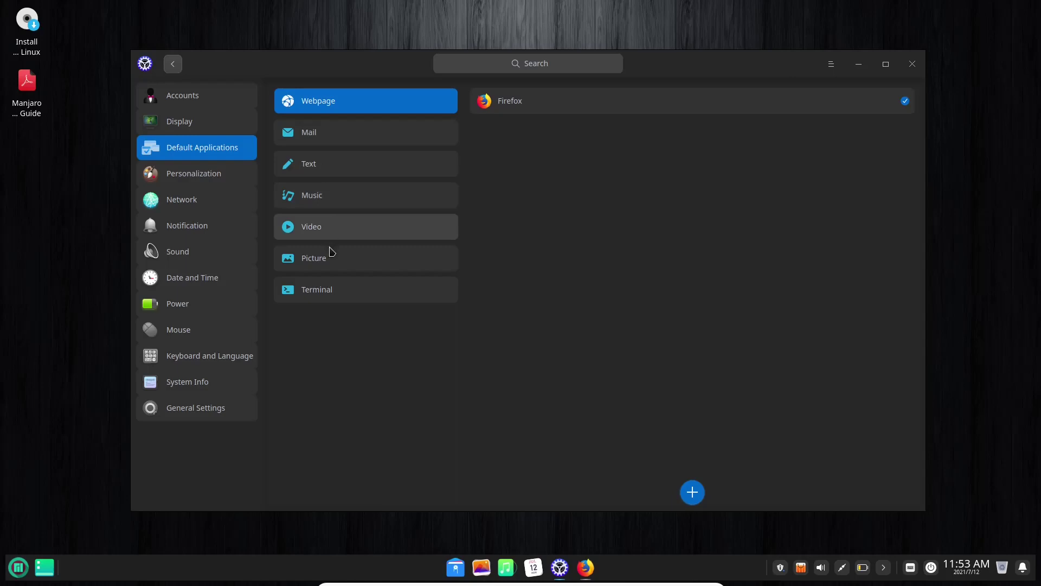
- Make VLC media player the default video app and glance at the Picture and Terminal defaults
click(325, 226)
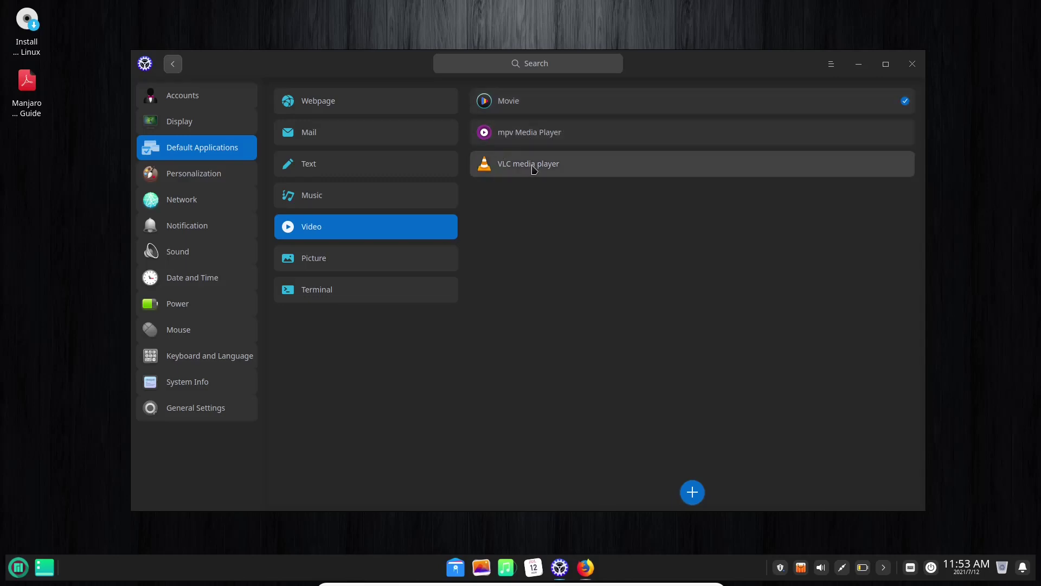
click(640, 168)
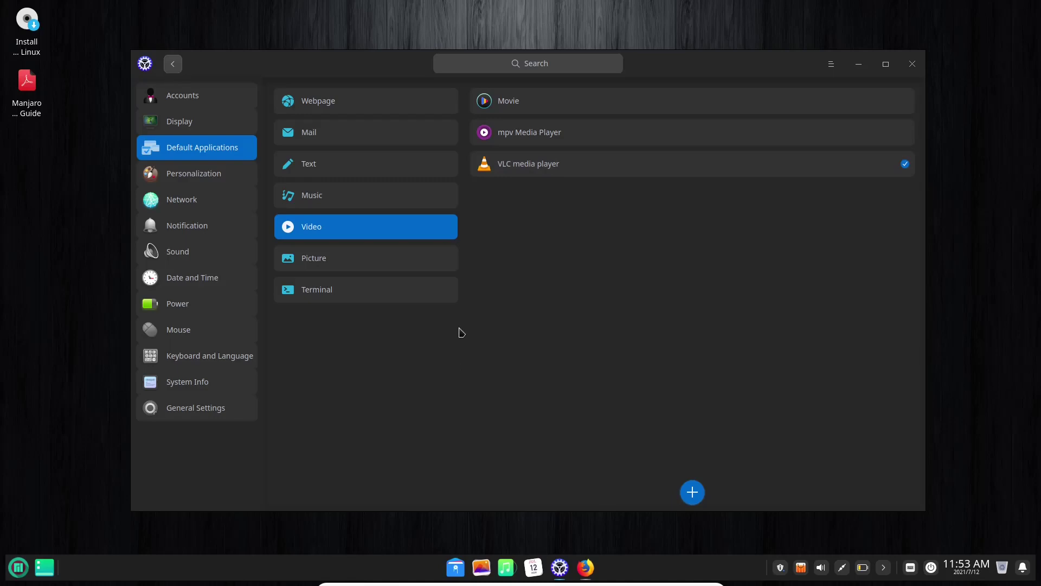
click(328, 258)
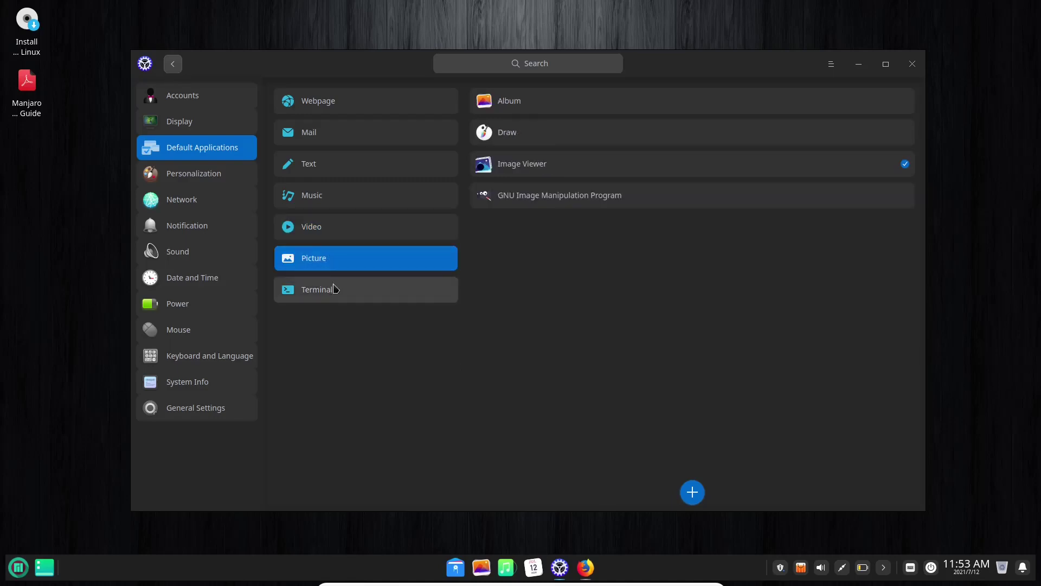
click(337, 290)
- Browse Personalization and General Settings, close Control Center, and collapse the tray
click(218, 179)
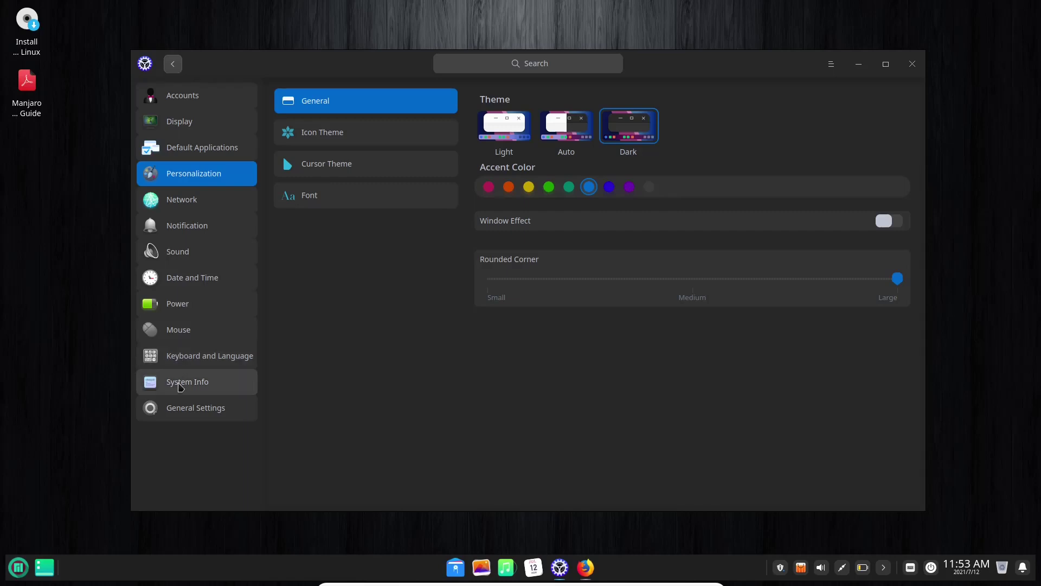
click(180, 416)
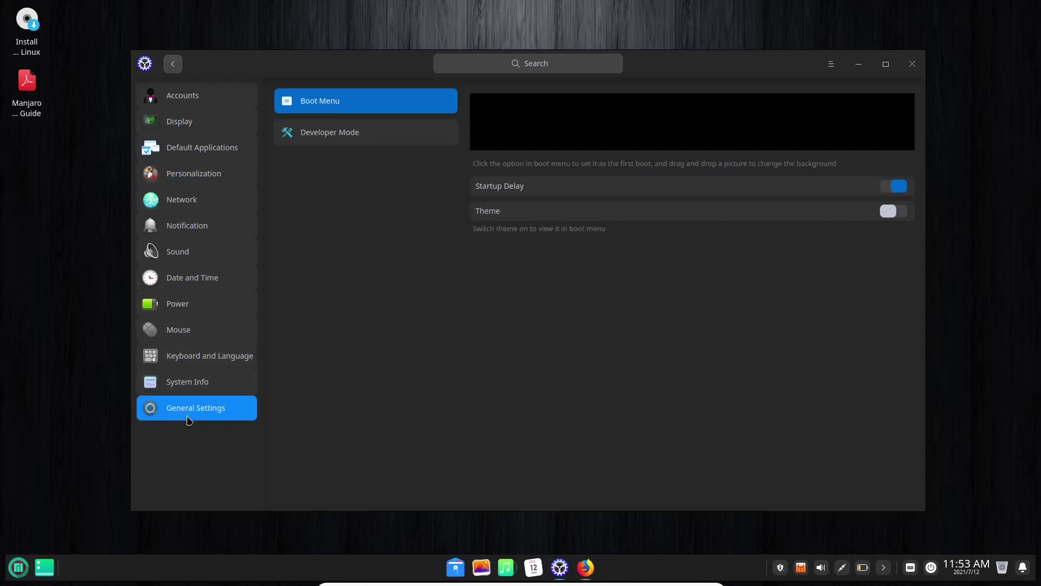
click(912, 64)
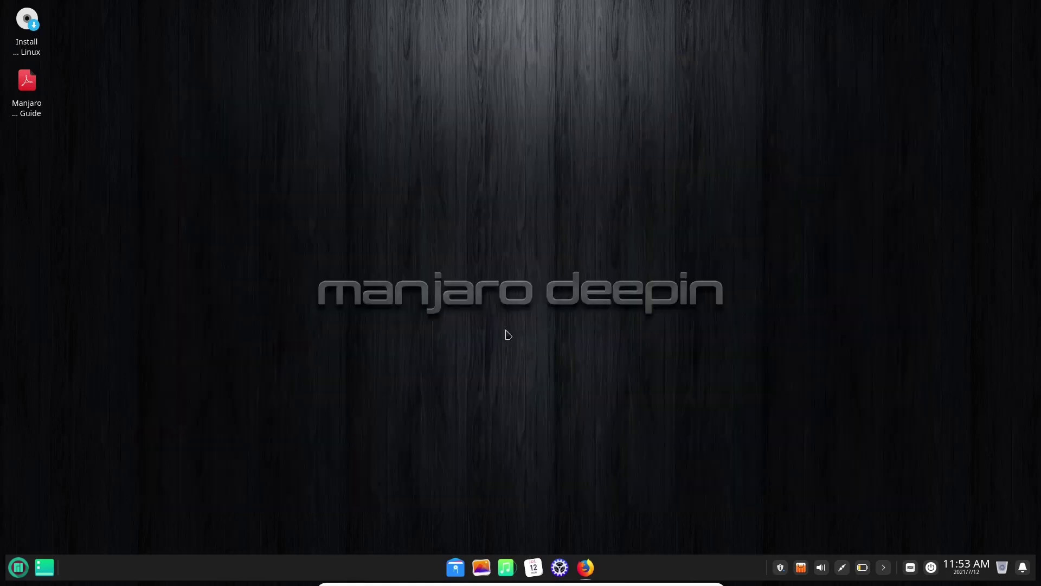
click(884, 568)
- Quit the store's tray app and review the three pending updates in the updater
click(884, 569)
right_click(801, 567)
click(824, 552)
click(802, 569)
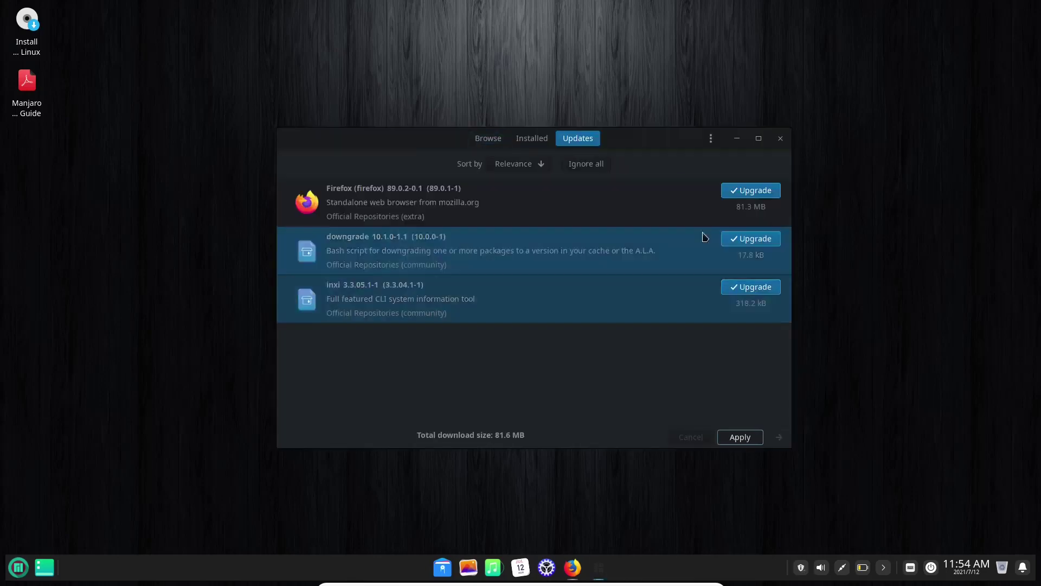
drag(671, 142, 608, 108)
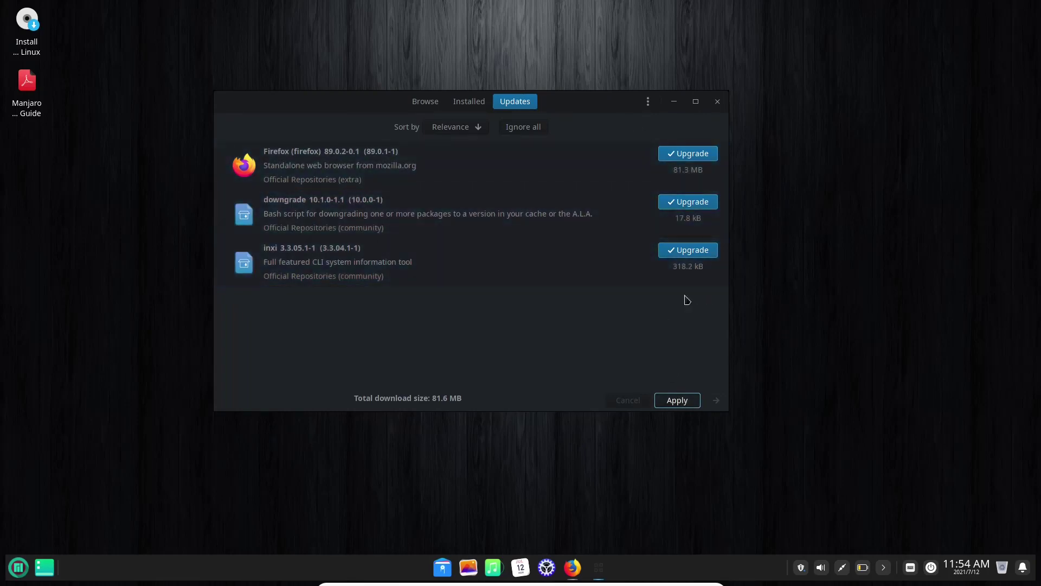
click(717, 101)
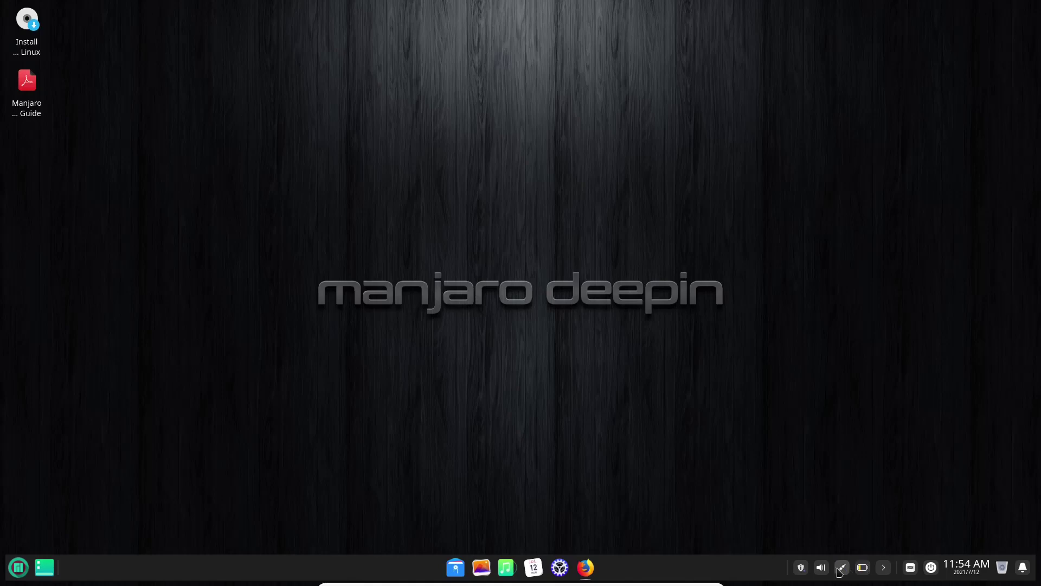
- Collapse the tray and open Date and Time settings from the clock's menu
click(884, 568)
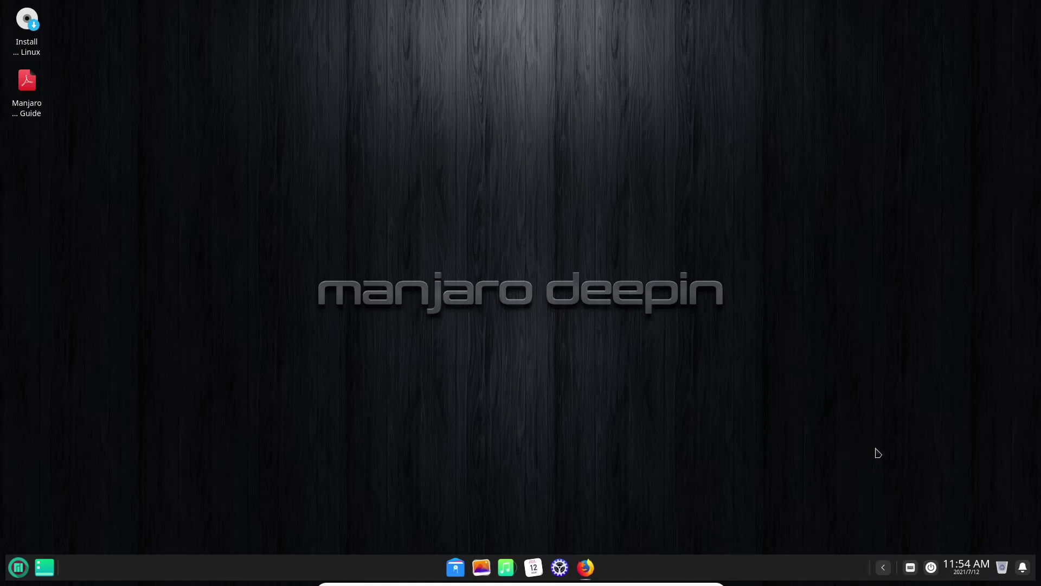
right_click(970, 570)
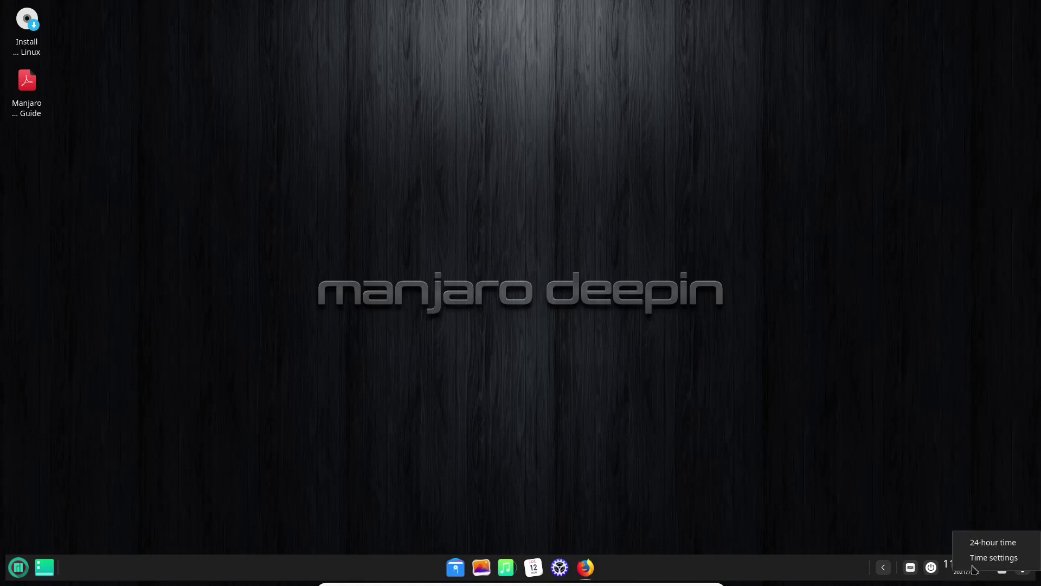
click(974, 564)
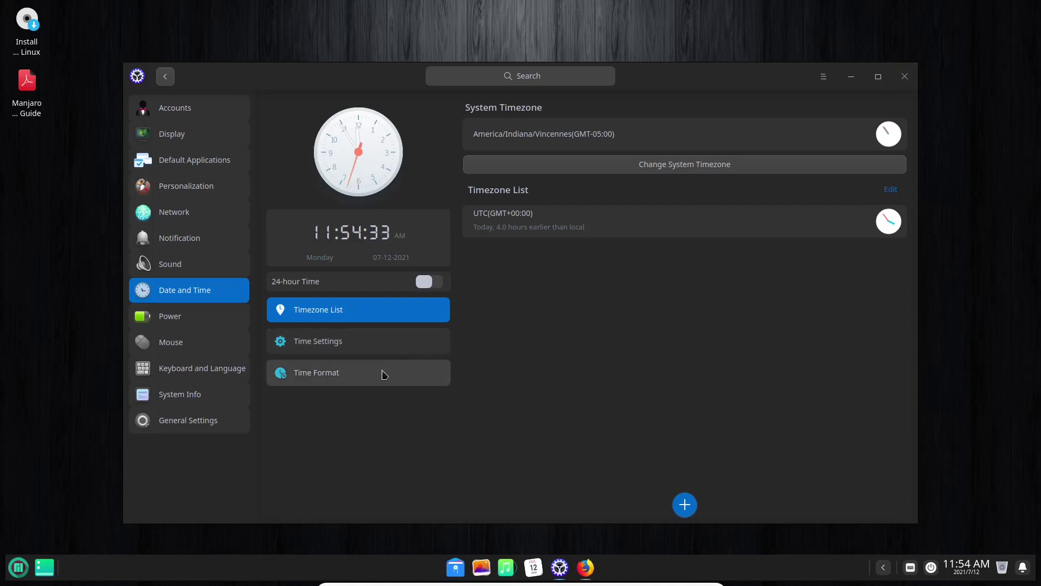
- Set the short date format to 2020-04-05 in Time Format, close settings, then return to Firefox
click(384, 374)
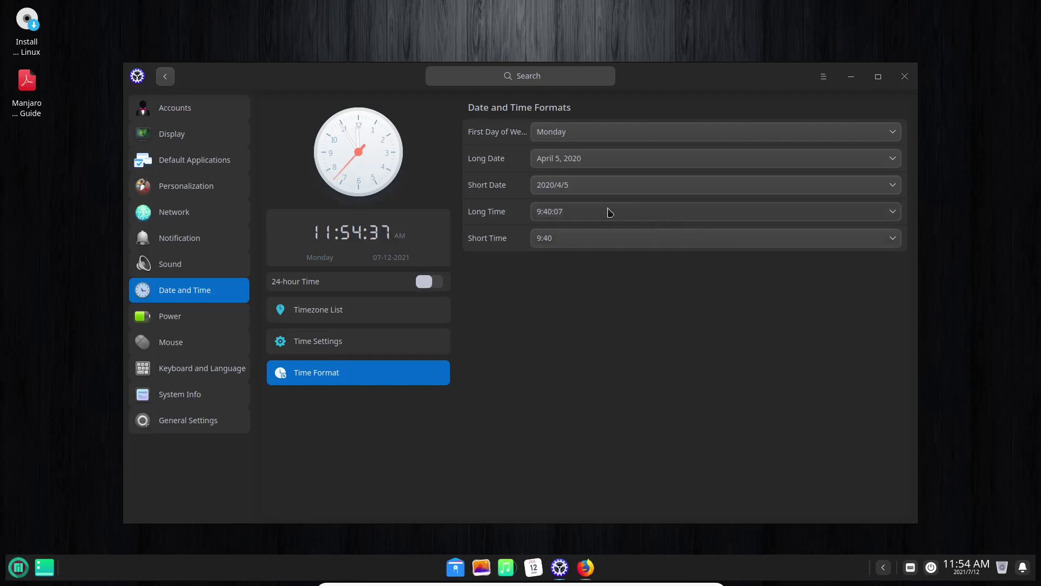
click(593, 191)
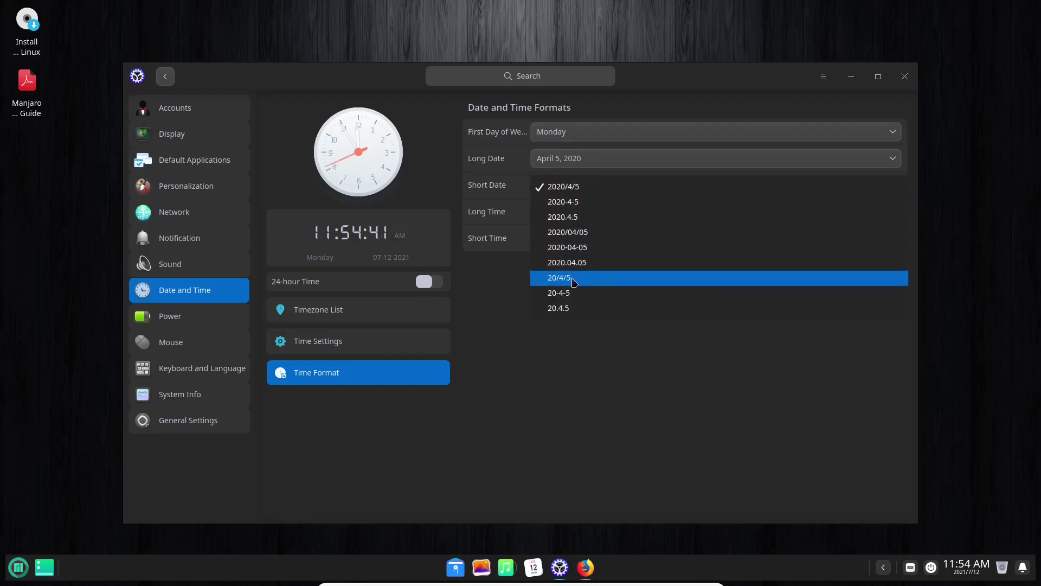
click(579, 248)
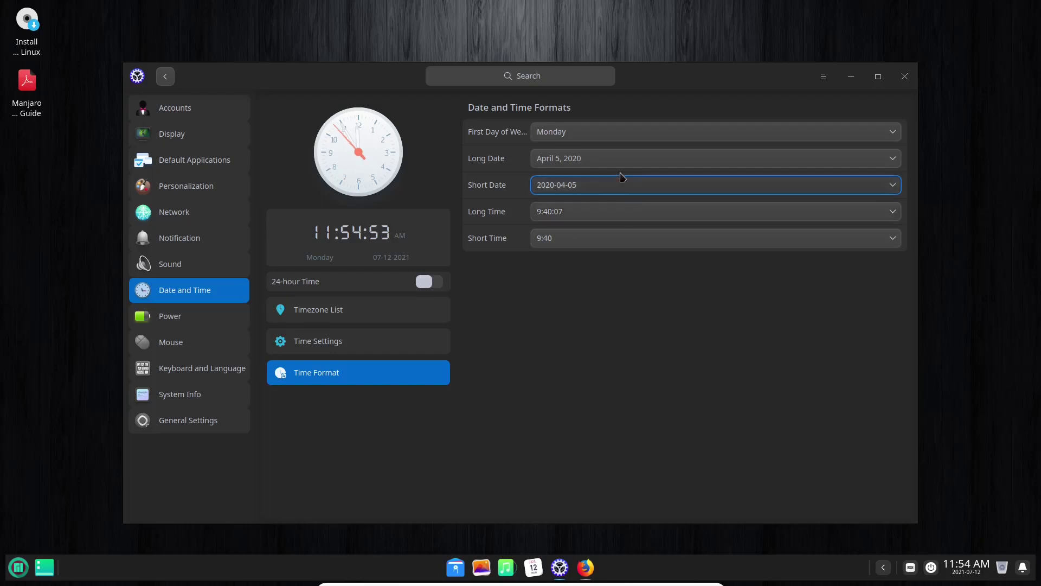
click(905, 79)
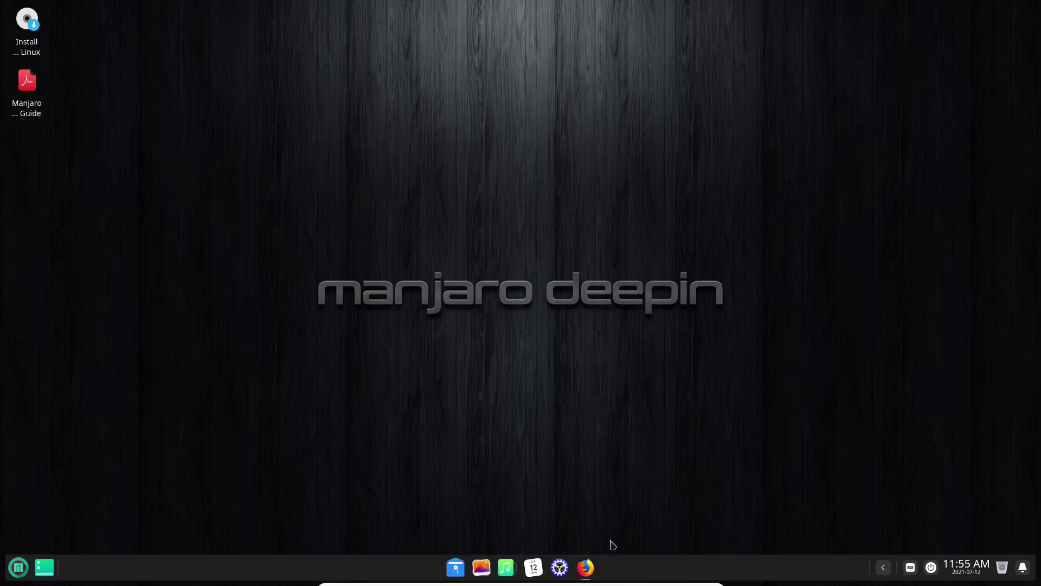
click(592, 568)
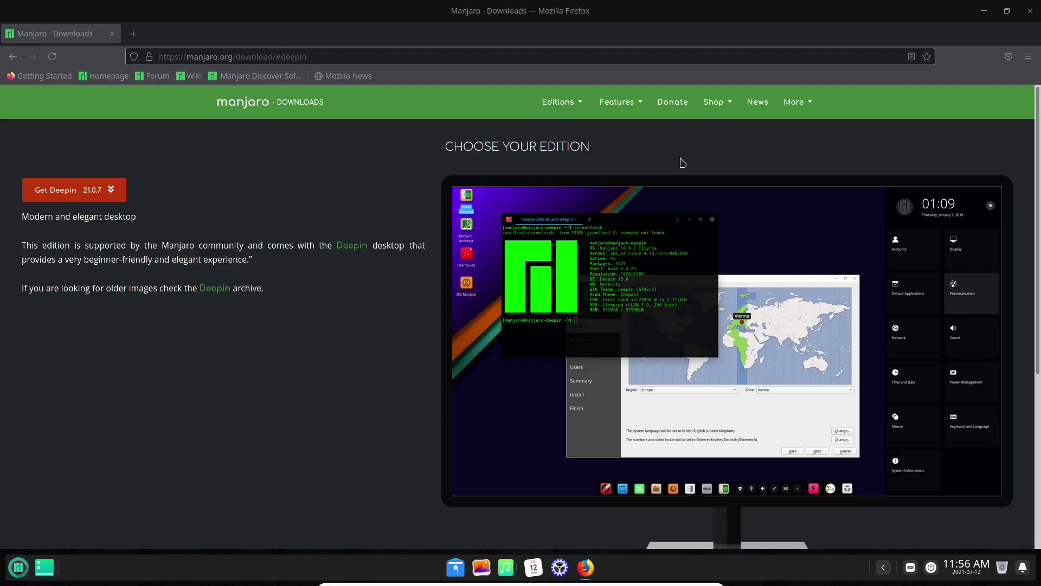
- Close Firefox after viewing the Get Deepin 21.0.7 download section
click(1030, 12)
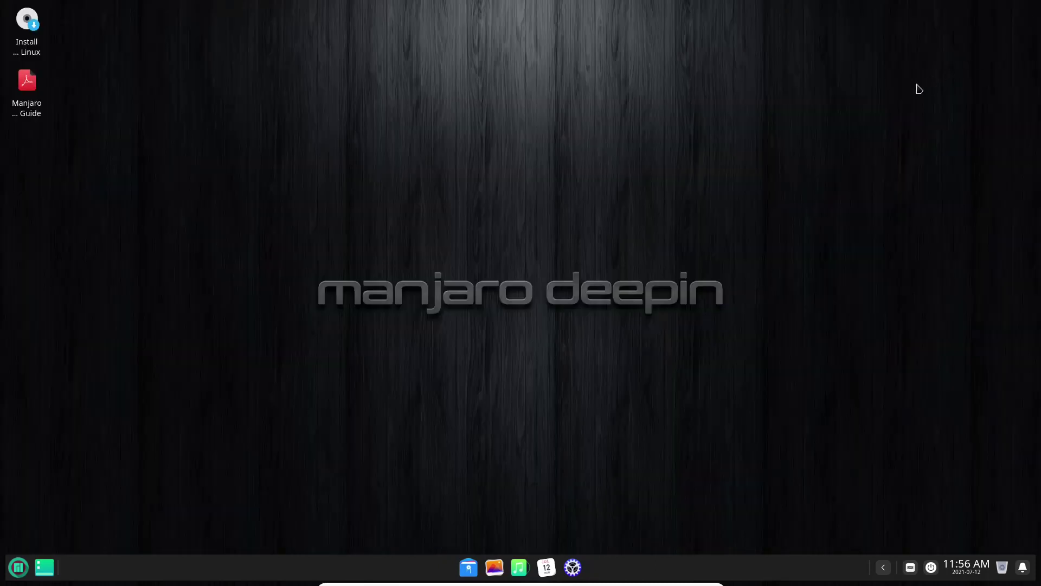